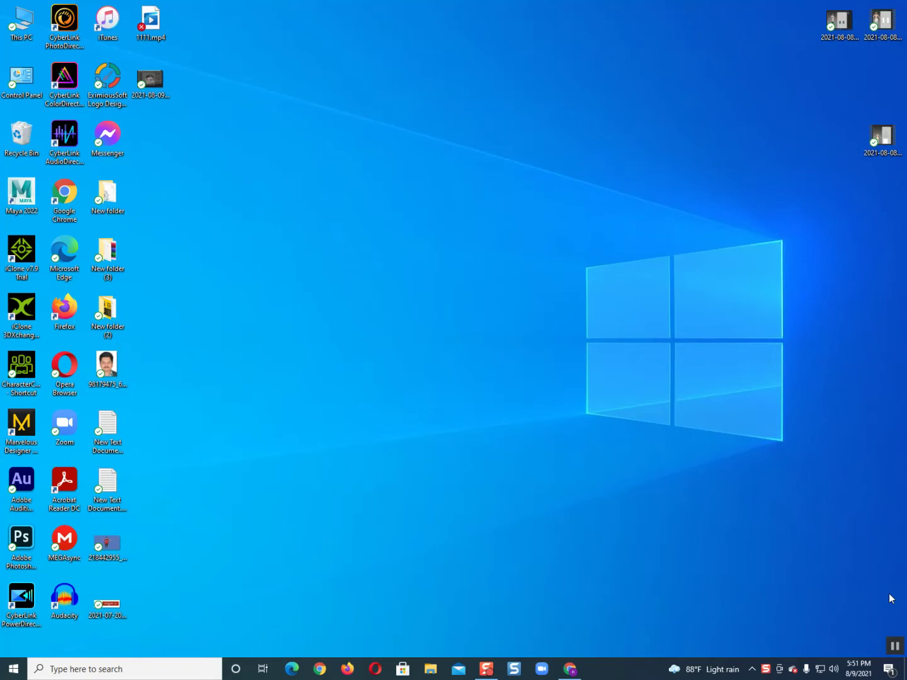
drag(229, 76, 818, 503)
drag(329, 182, 844, 517)
drag(296, 78, 828, 451)
drag(308, 146, 820, 504)
drag(330, 185, 831, 531)
drag(366, 241, 809, 520)
drag(393, 163, 837, 439)
drag(297, 183, 808, 577)
drag(222, 162, 767, 477)
drag(264, 194, 766, 569)
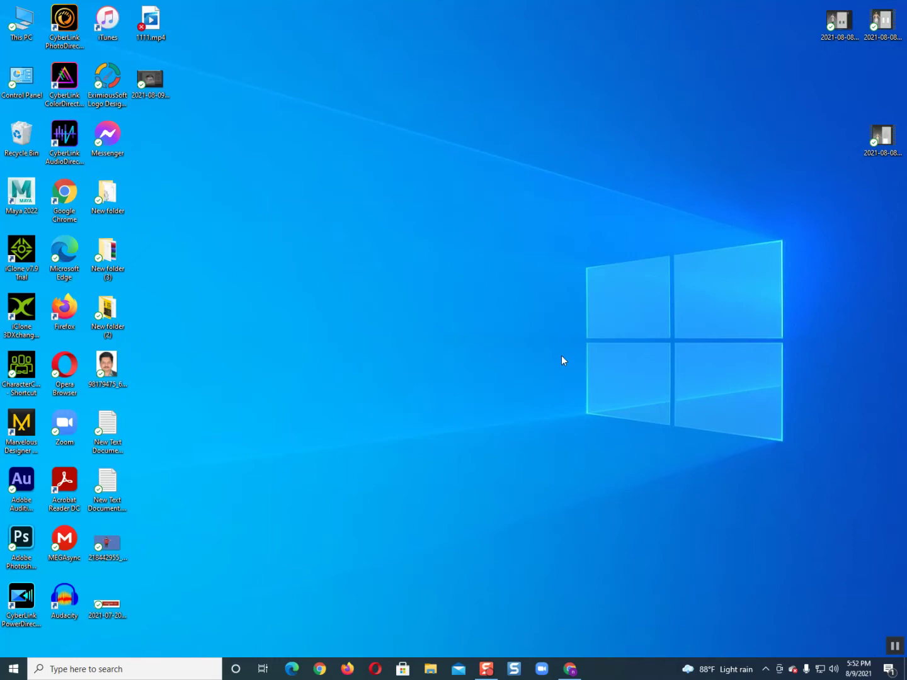
drag(285, 224, 801, 561)
drag(240, 208, 836, 551)
drag(249, 180, 865, 582)
drag(239, 214, 809, 505)
drag(306, 178, 898, 538)
drag(264, 260, 825, 616)
drag(221, 183, 870, 537)
drag(218, 189, 816, 519)
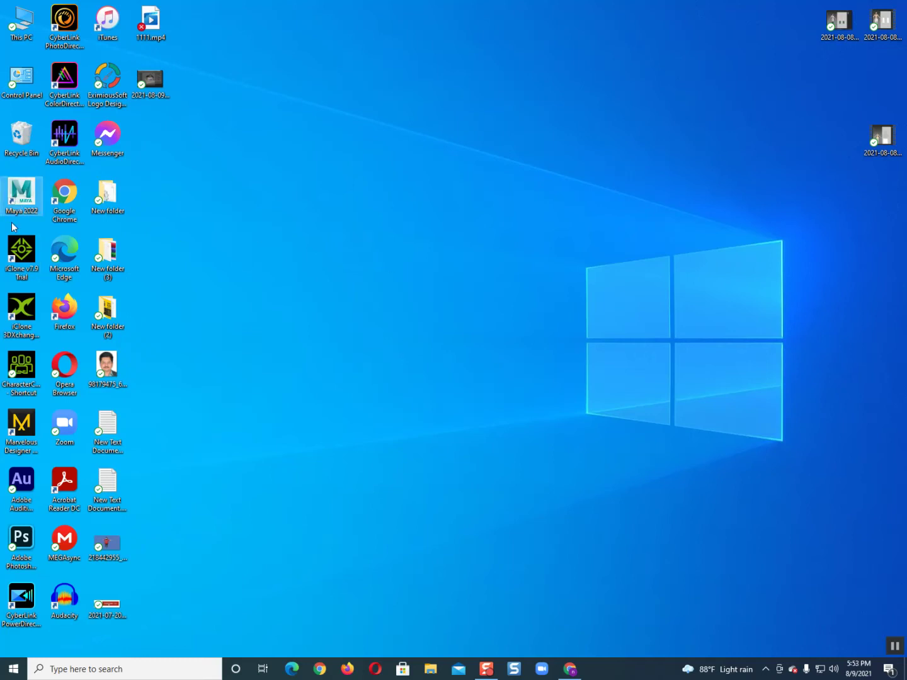
Step: Open Maya 2022 from its desktop shortcut
right_click(21, 190)
click(56, 199)
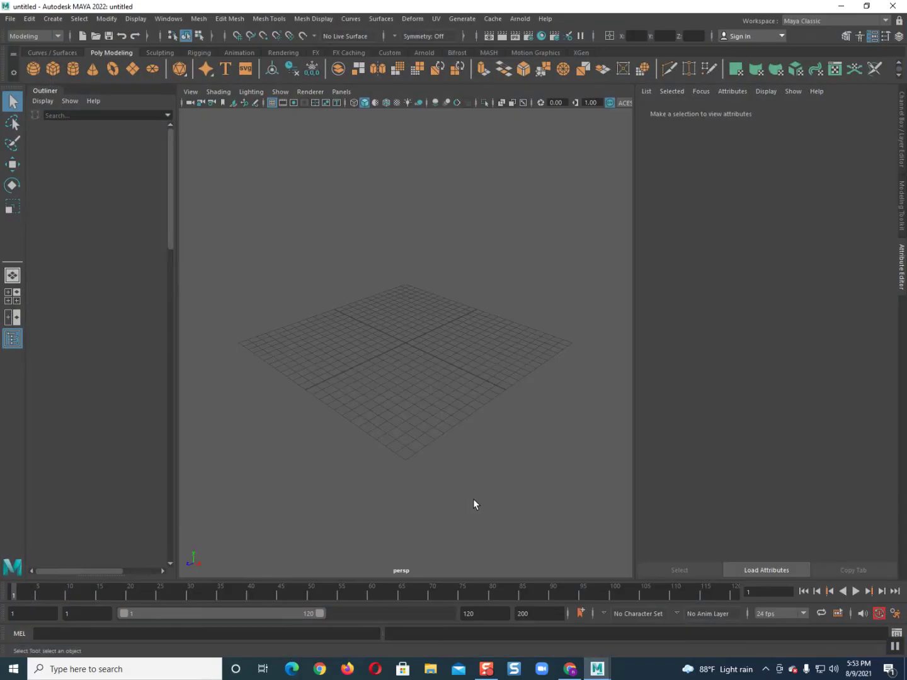
drag(296, 239, 580, 450)
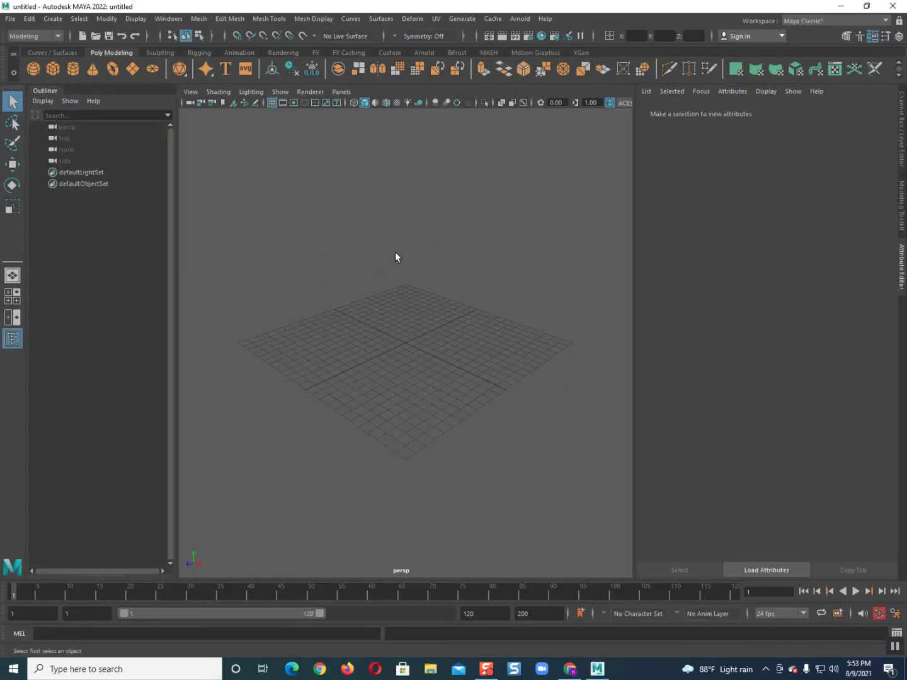
drag(213, 171, 635, 445)
drag(256, 265, 583, 527)
drag(275, 275, 598, 481)
drag(232, 244, 592, 475)
drag(251, 258, 609, 465)
drag(294, 286, 548, 492)
drag(264, 277, 593, 473)
drag(275, 284, 598, 471)
drag(227, 235, 614, 491)
drag(246, 231, 614, 495)
drag(267, 244, 607, 496)
Step: Close Maya 2022 and launch Marvelous Designer from its desktop shortcut
click(893, 7)
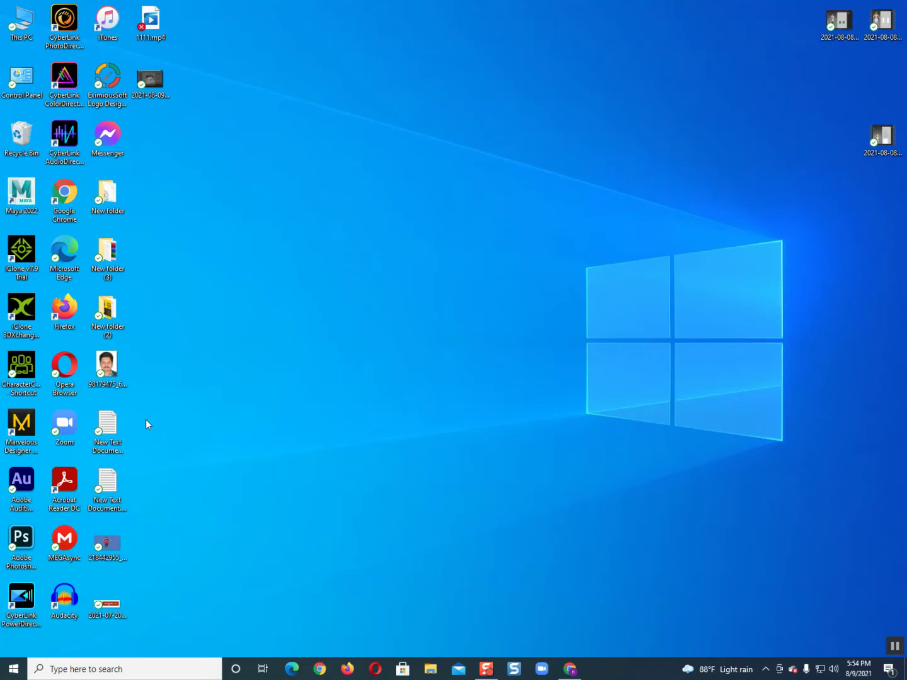
click(21, 427)
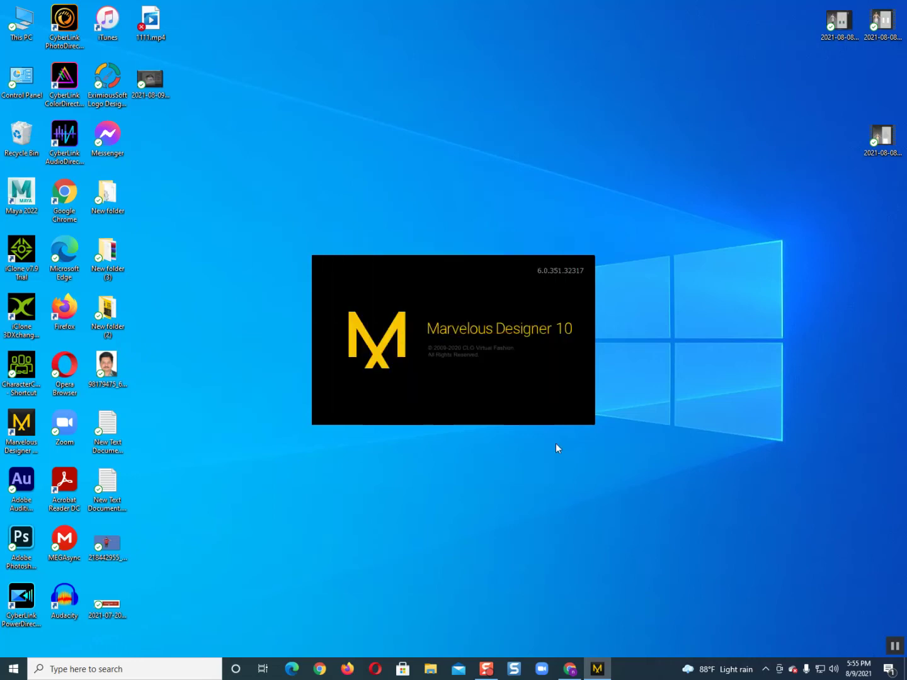
right_click(762, 378)
click(794, 416)
right_click(765, 383)
click(794, 417)
right_click(792, 400)
click(791, 431)
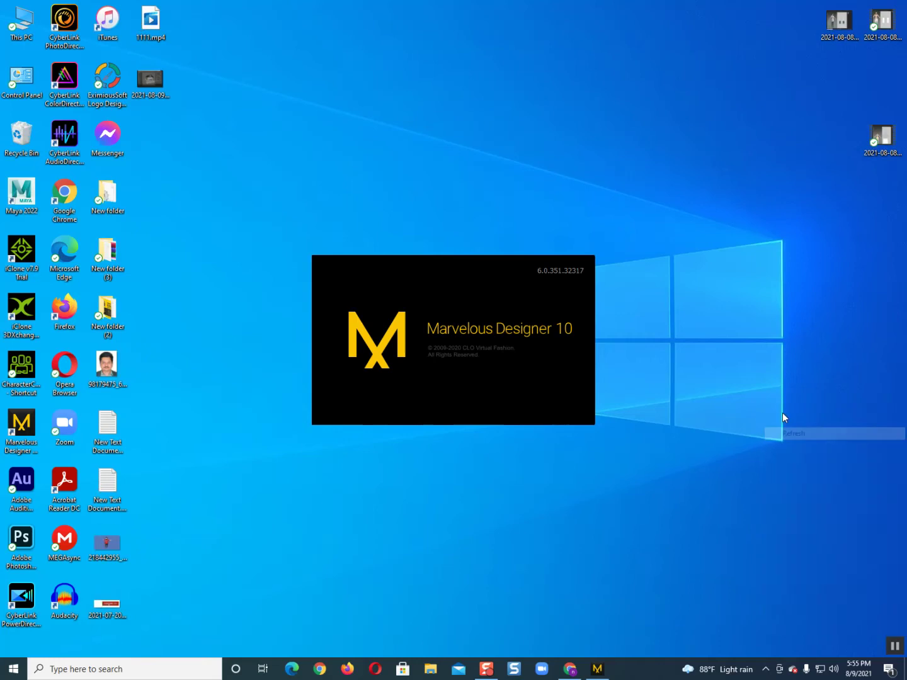
right_click(792, 414)
click(792, 446)
right_click(769, 417)
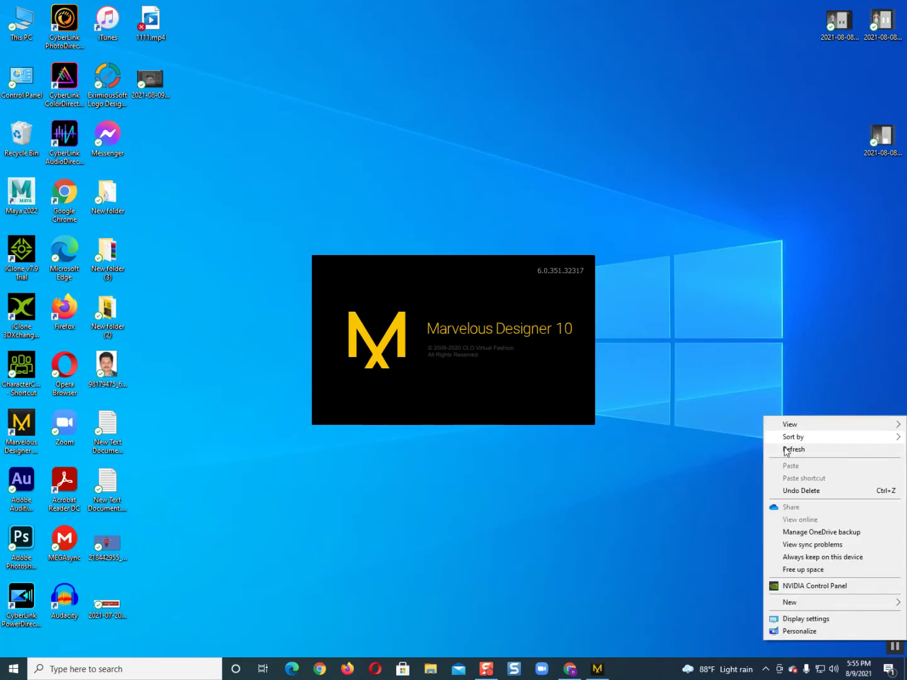
click(787, 451)
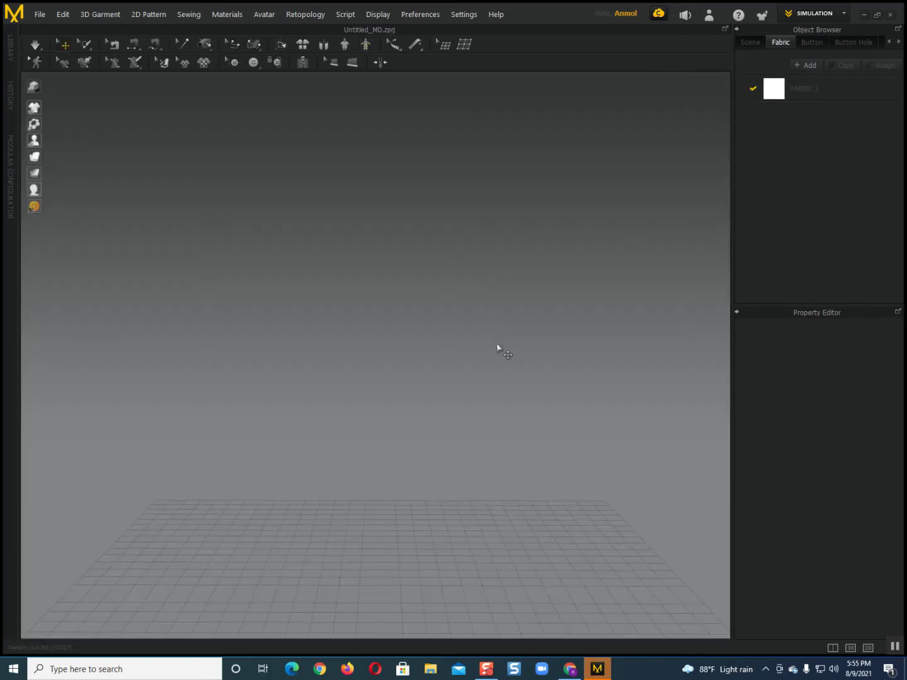
Step: Close Marvelous Designer and launch Character Creator 3 from its desktop shortcut
scroll(404, 411, down, 3)
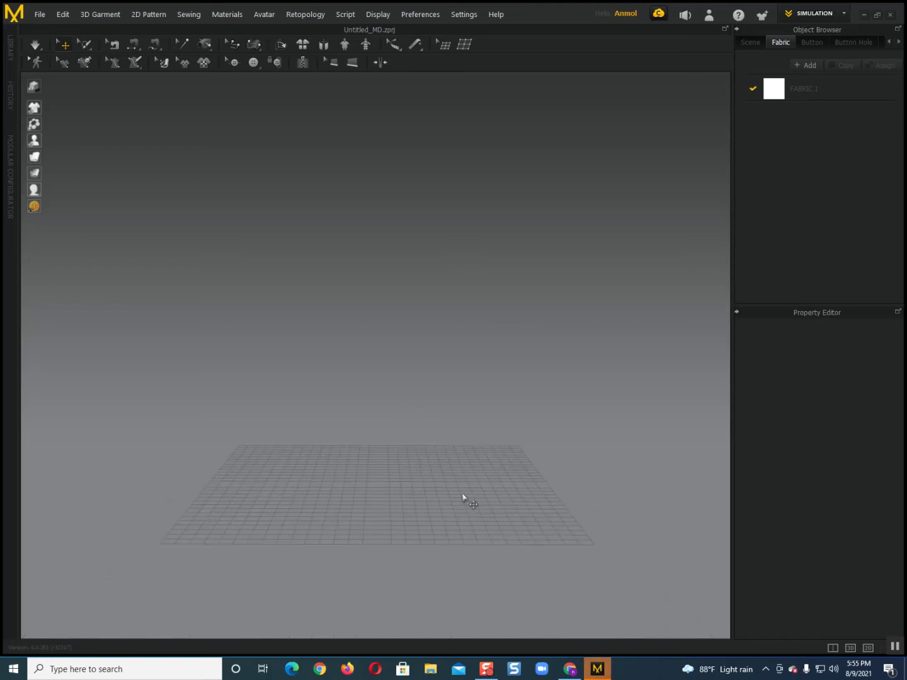
click(351, 385)
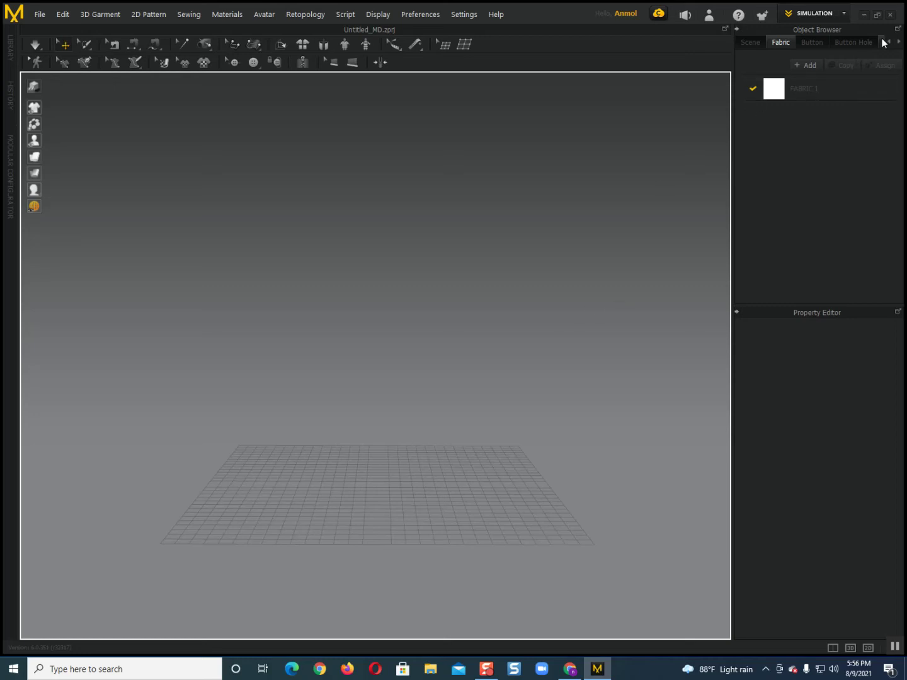
click(890, 15)
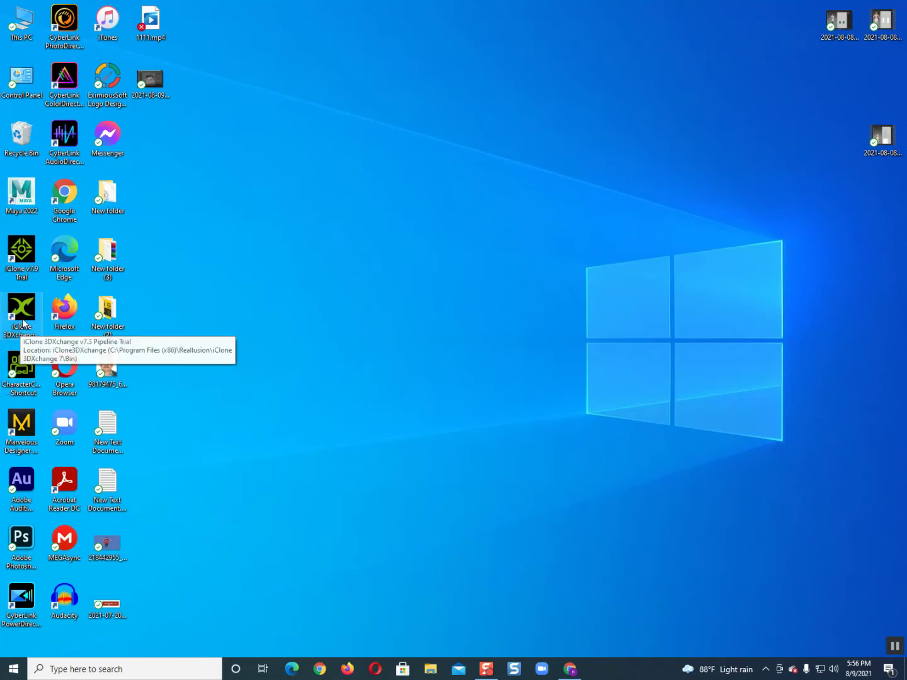
right_click(19, 370)
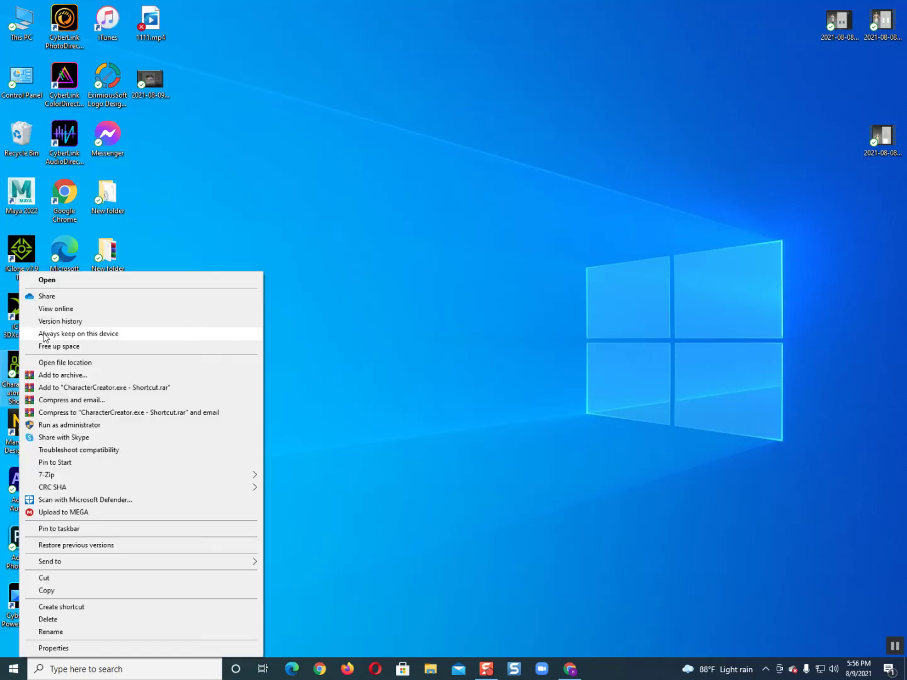
click(48, 281)
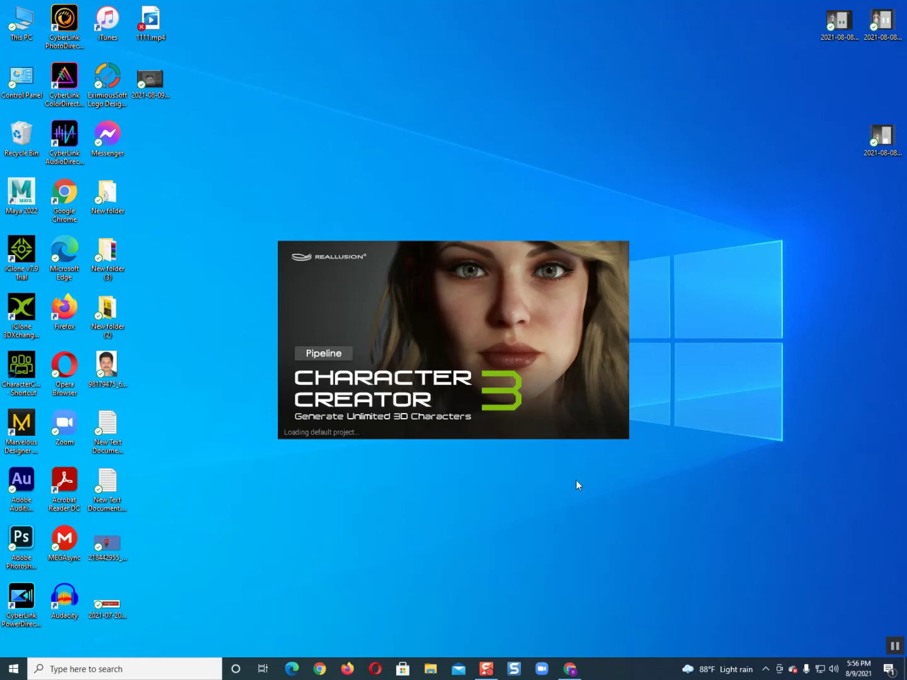
right_click(712, 436)
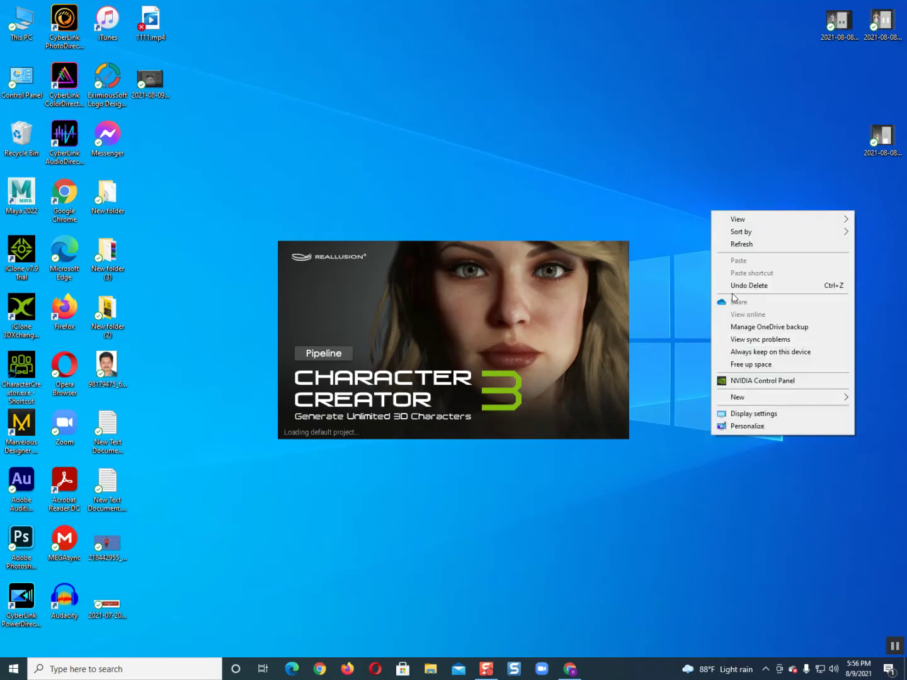
click(734, 244)
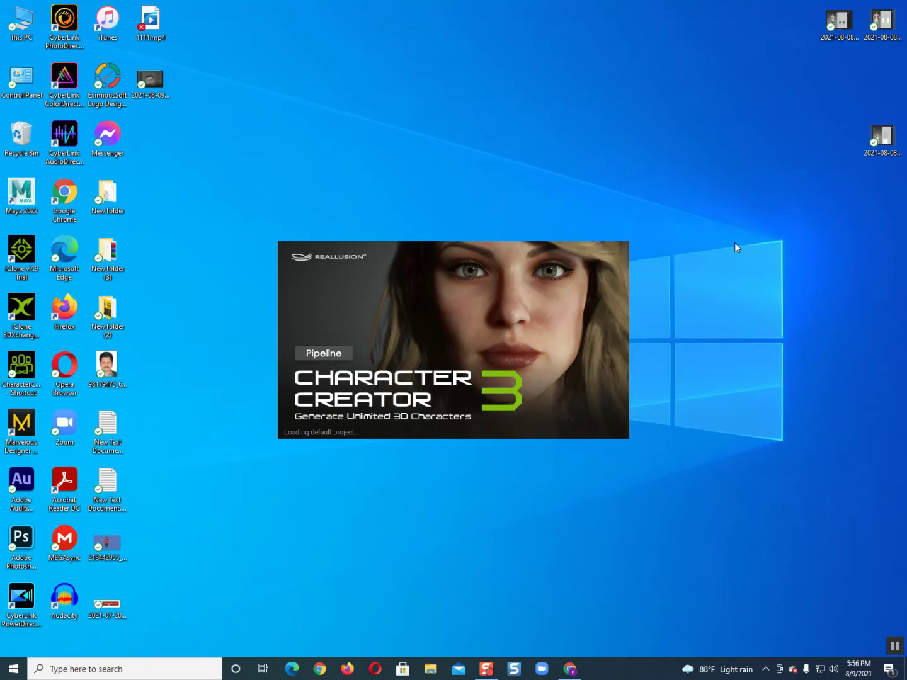
right_click(737, 241)
click(765, 274)
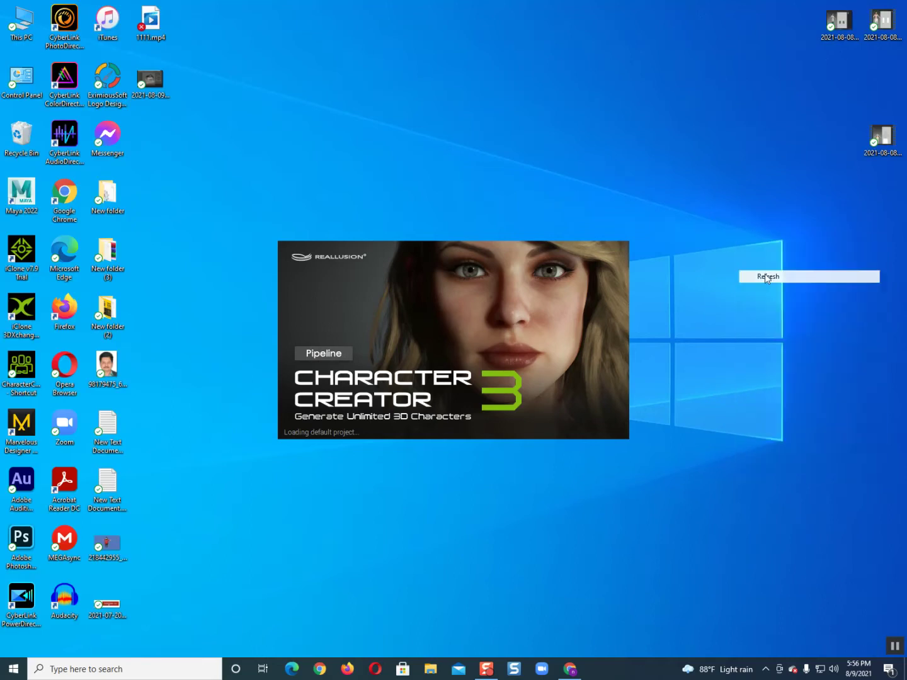
right_click(741, 248)
click(768, 281)
right_click(740, 248)
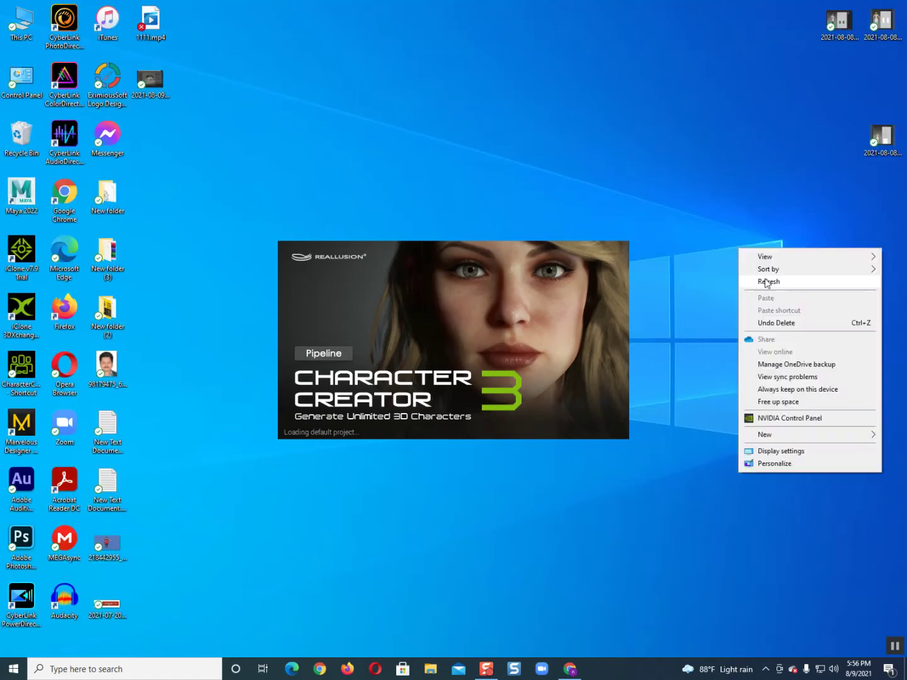
click(766, 283)
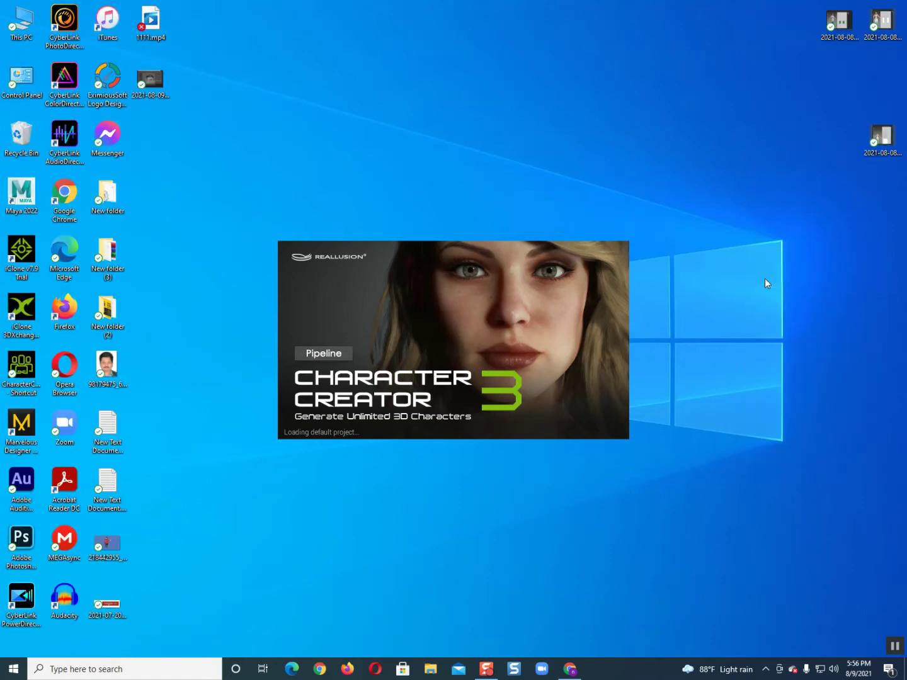
right_click(764, 280)
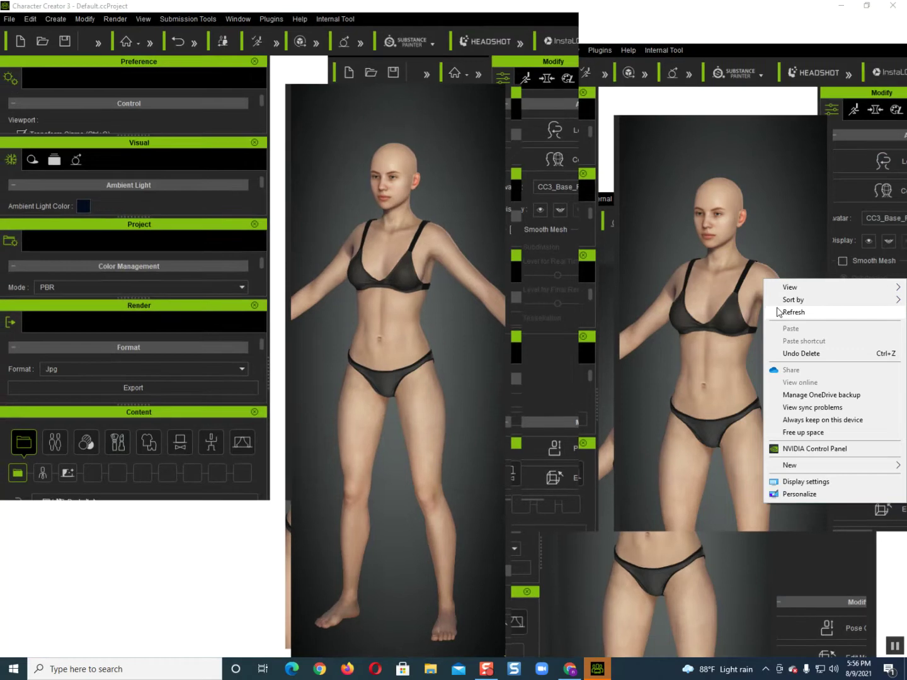
click(780, 313)
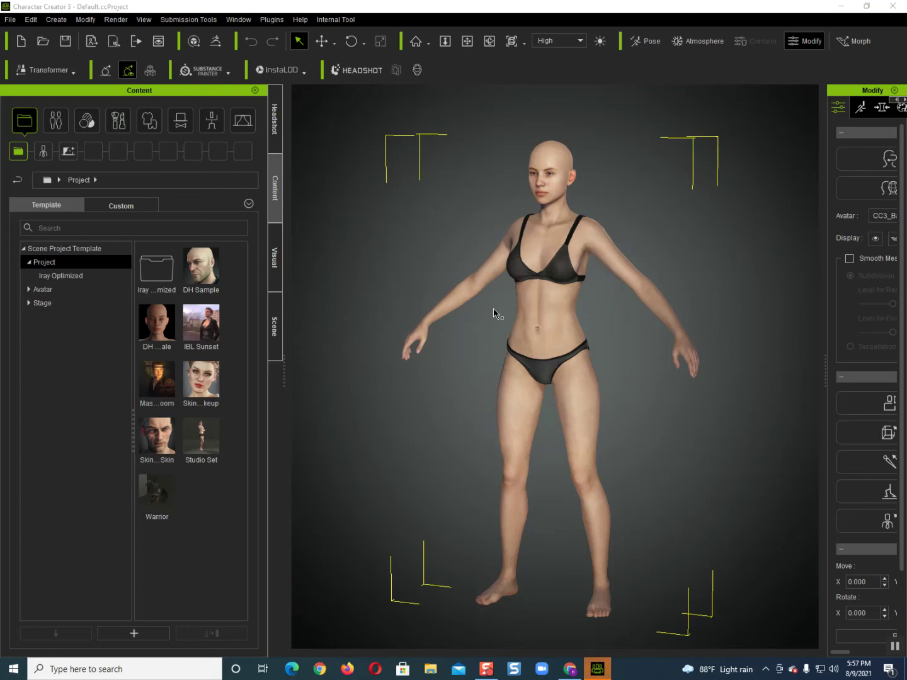
Step: Load the DH Sample project template into the scene with the Replace All option
click(480, 354)
drag(198, 276, 544, 346)
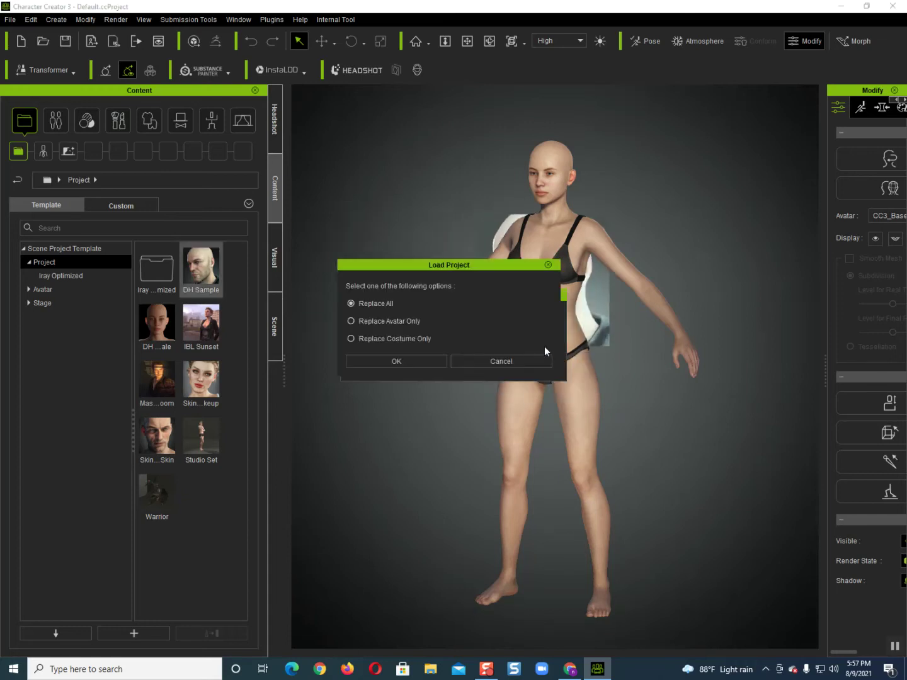
click(380, 357)
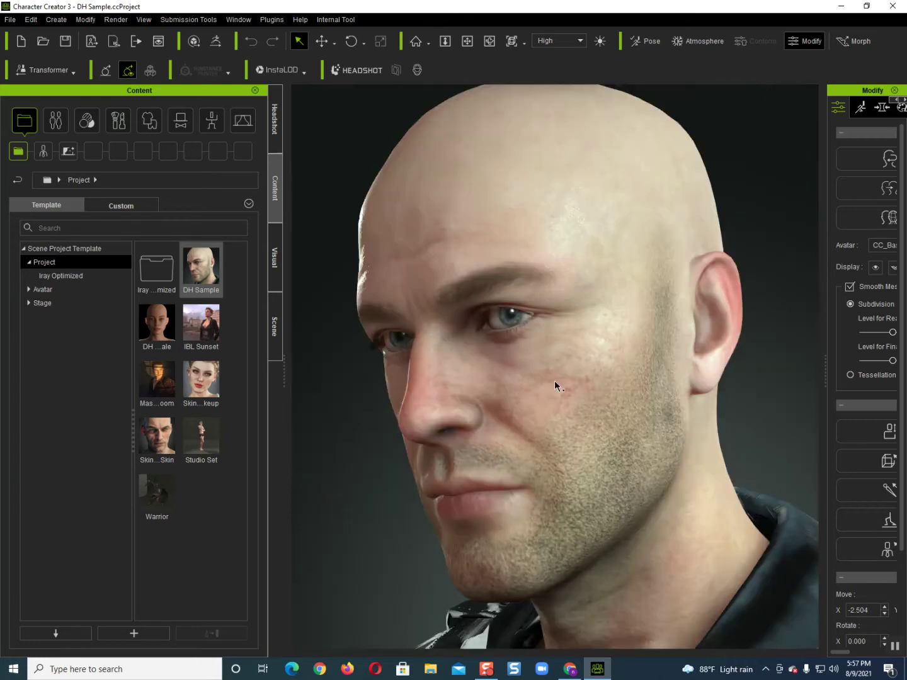
Step: Examine the DH Sample character from the close-up of the head to the body and outfit
scroll(555, 380, down, 10)
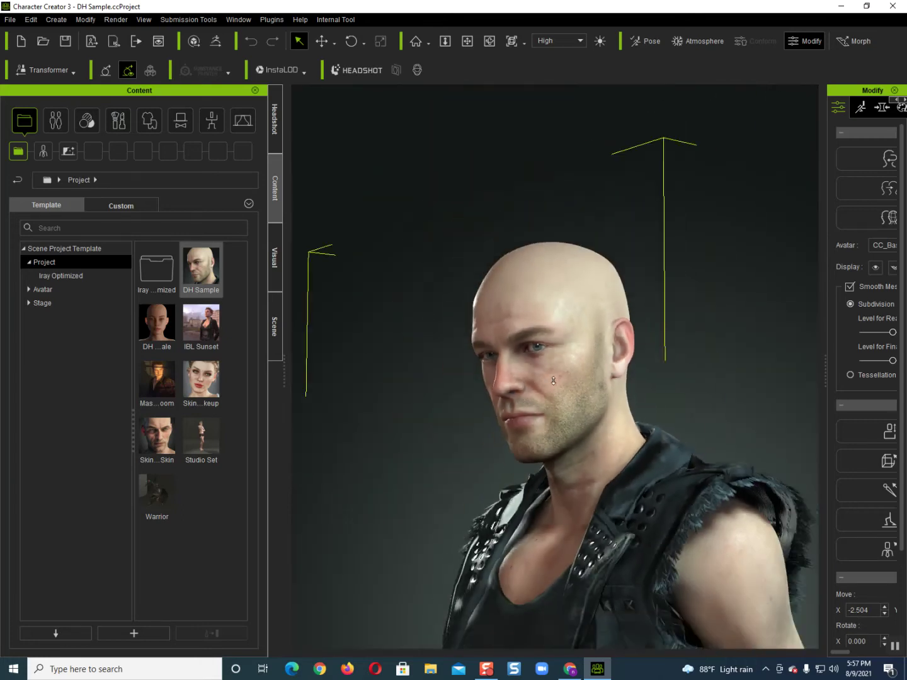
scroll(554, 381, down, 8)
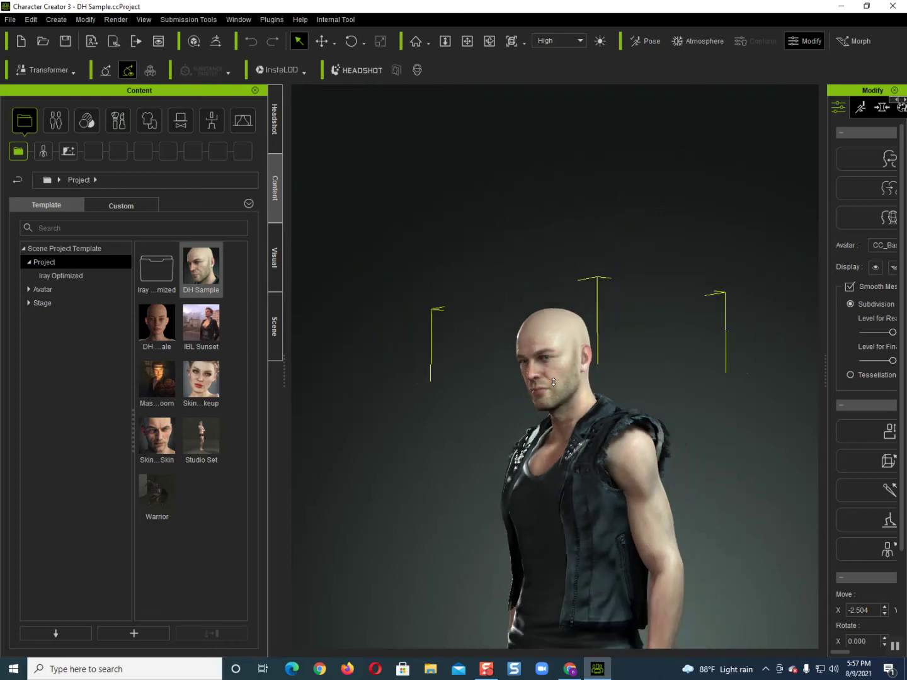
scroll(553, 381, down, 8)
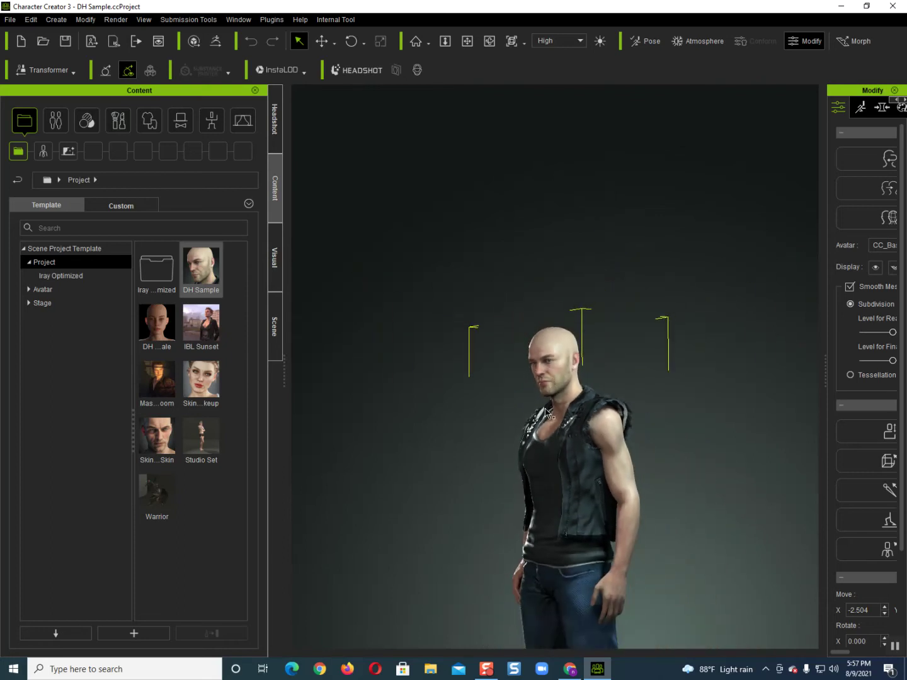
middle_drag(536, 411, 518, 218)
scroll(548, 366, up, 5)
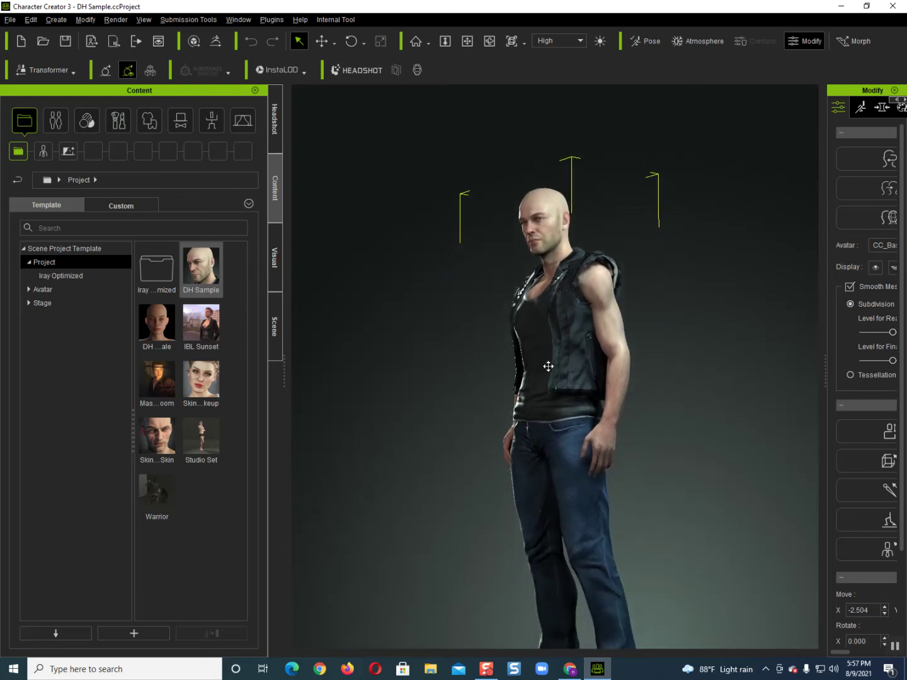
middle_drag(550, 369, 568, 376)
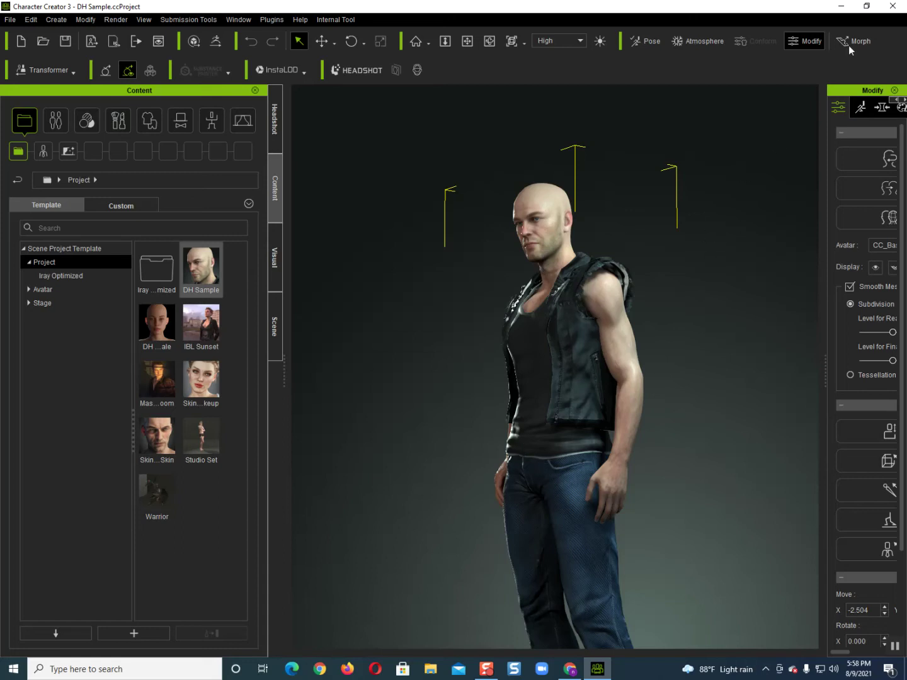
Step: Close Character Creator 3, refresh the desktop and open Adobe Audition
click(893, 6)
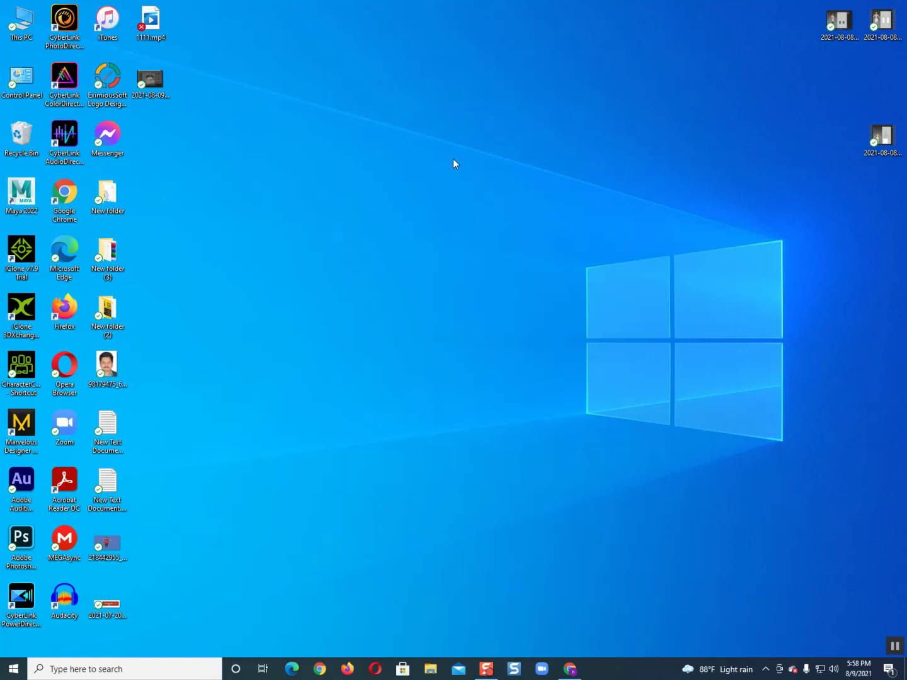
right_click(453, 158)
click(486, 192)
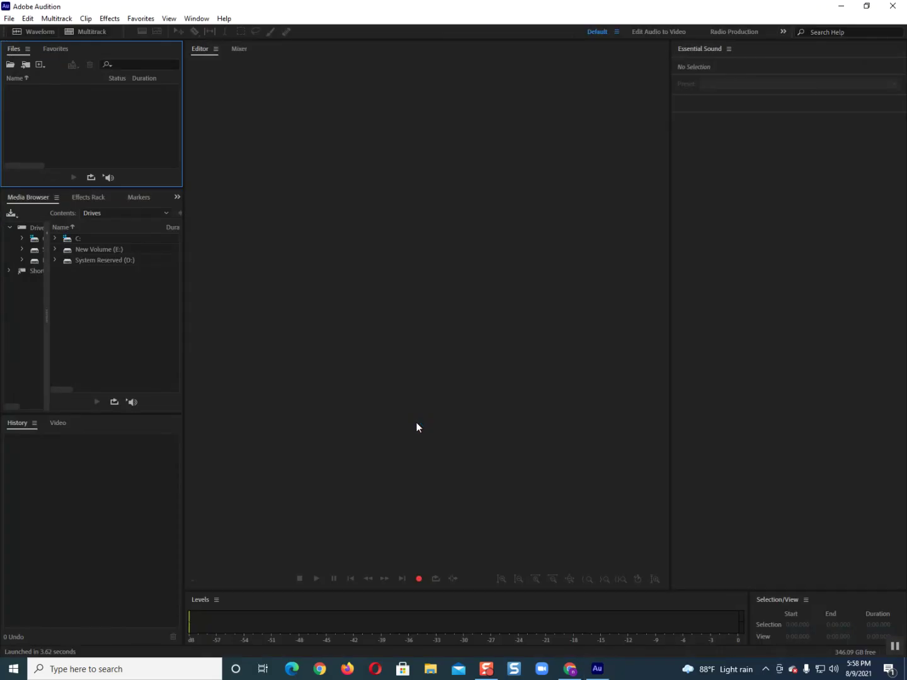
click(446, 367)
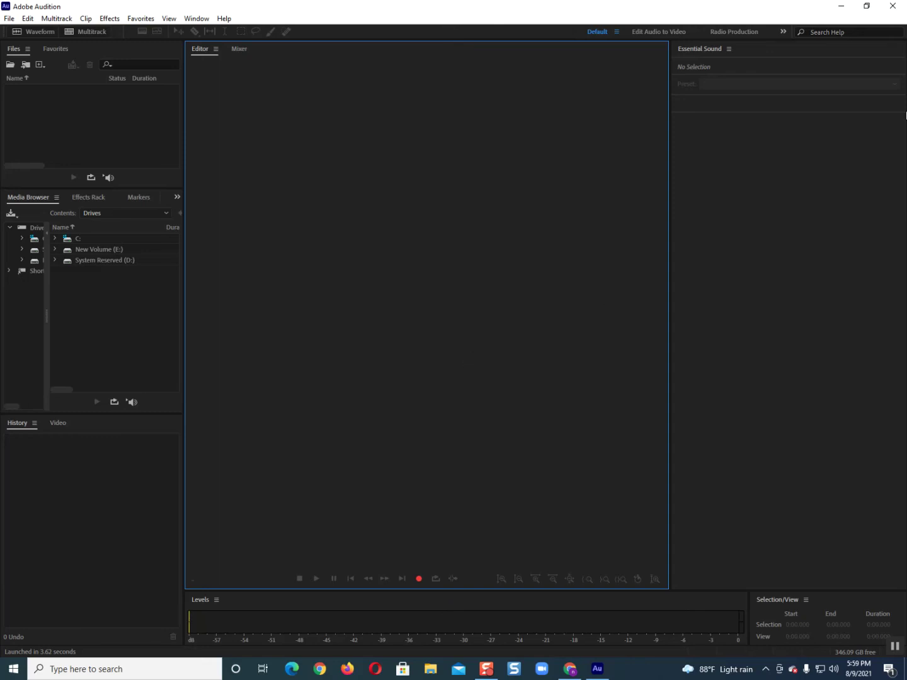
Step: Close Adobe Audition and open Adobe Photoshop from its desktop shortcut
click(893, 6)
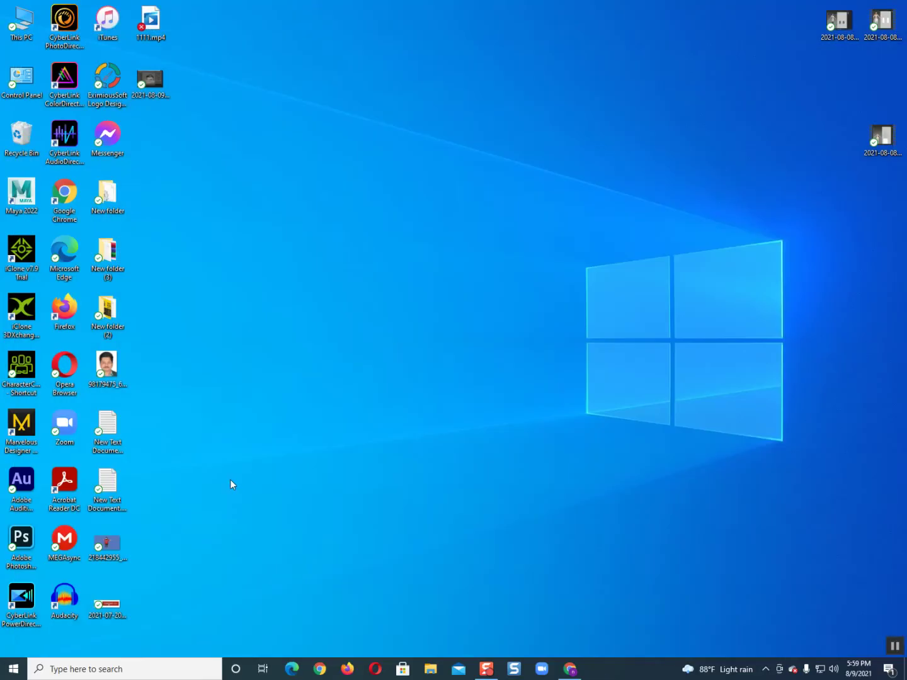
click(22, 540)
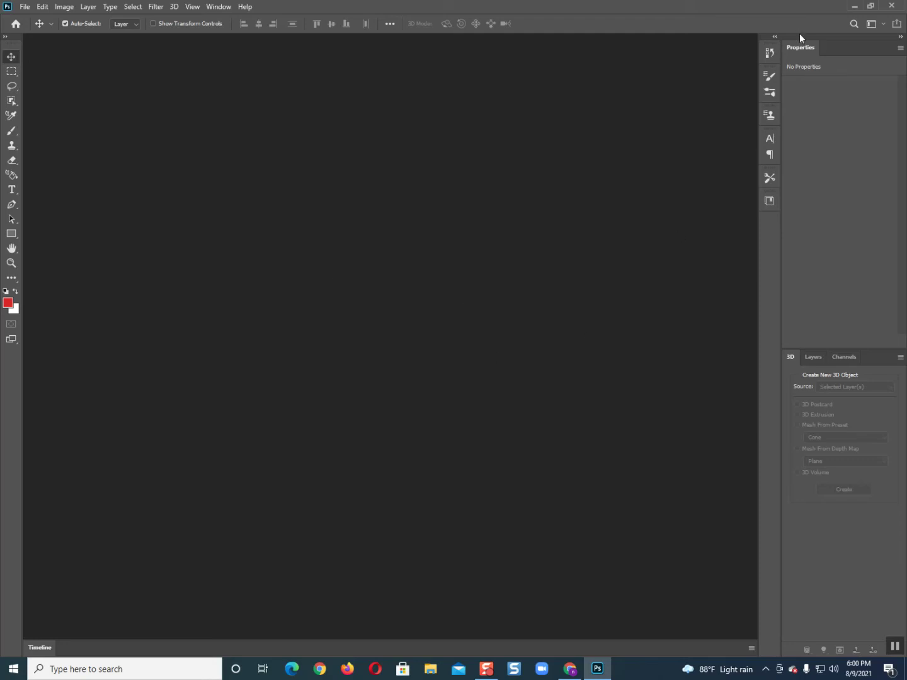
Step: Close Adobe Photoshop and open iClone 3DXchange 7 from its desktop shortcut
click(892, 5)
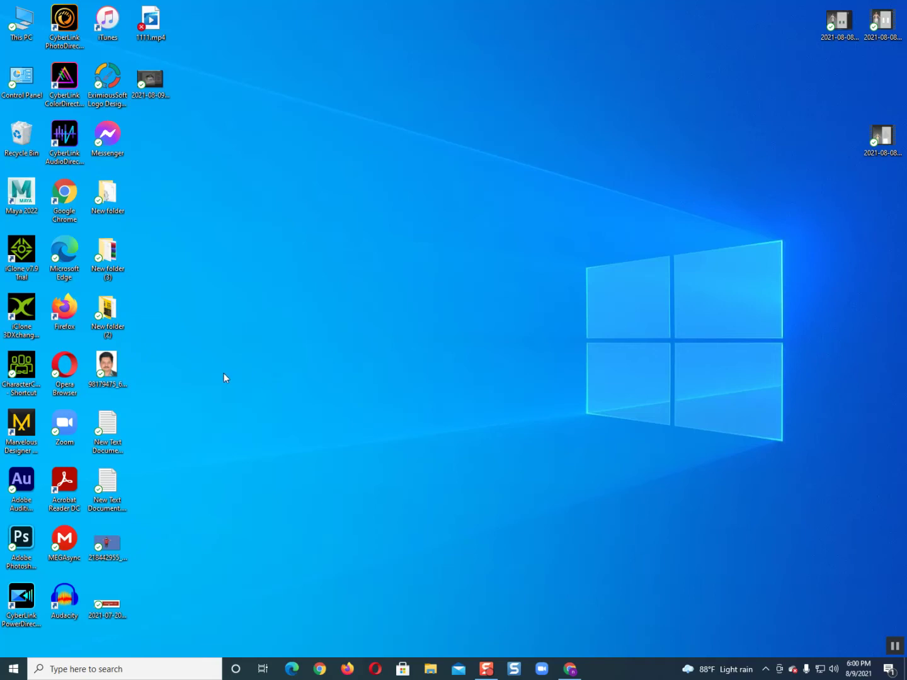
double_click(25, 311)
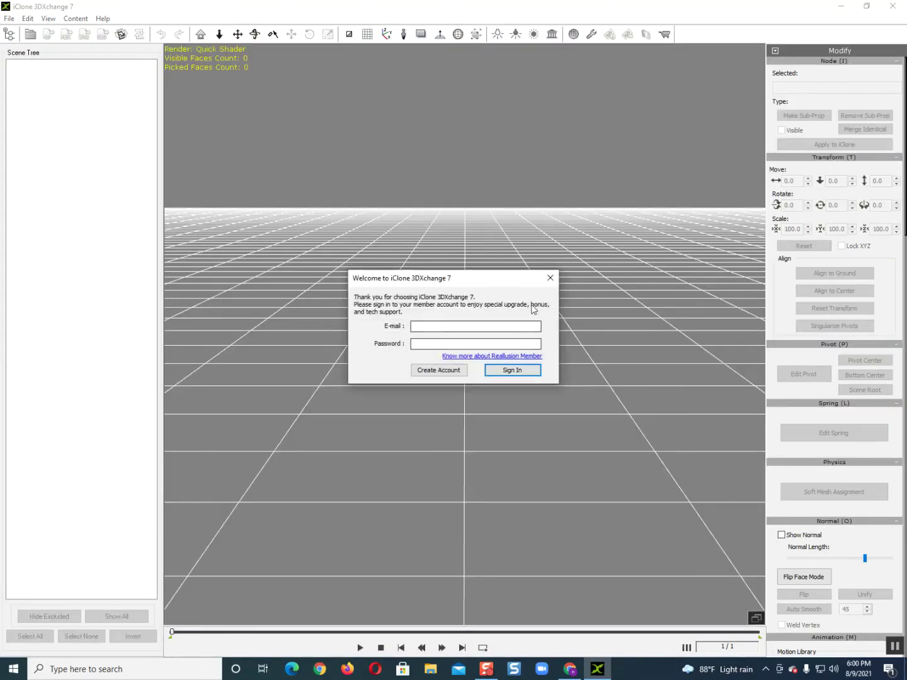
Step: Dismiss the member sign-in window and examine the empty 3D workspace
click(551, 280)
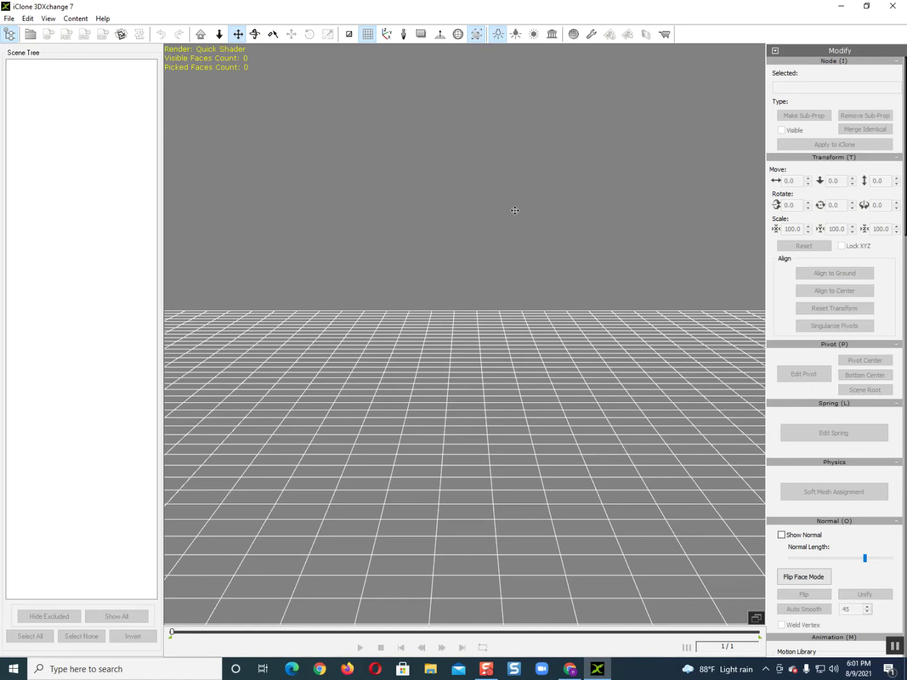
right_drag(388, 281, 552, 403)
right_drag(416, 297, 555, 371)
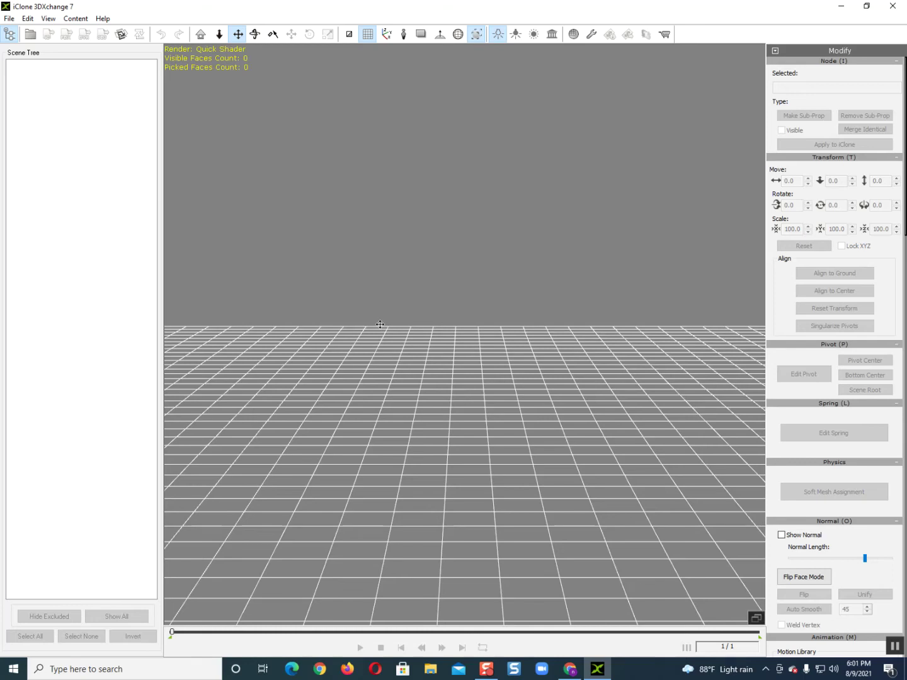
right_drag(358, 300, 428, 412)
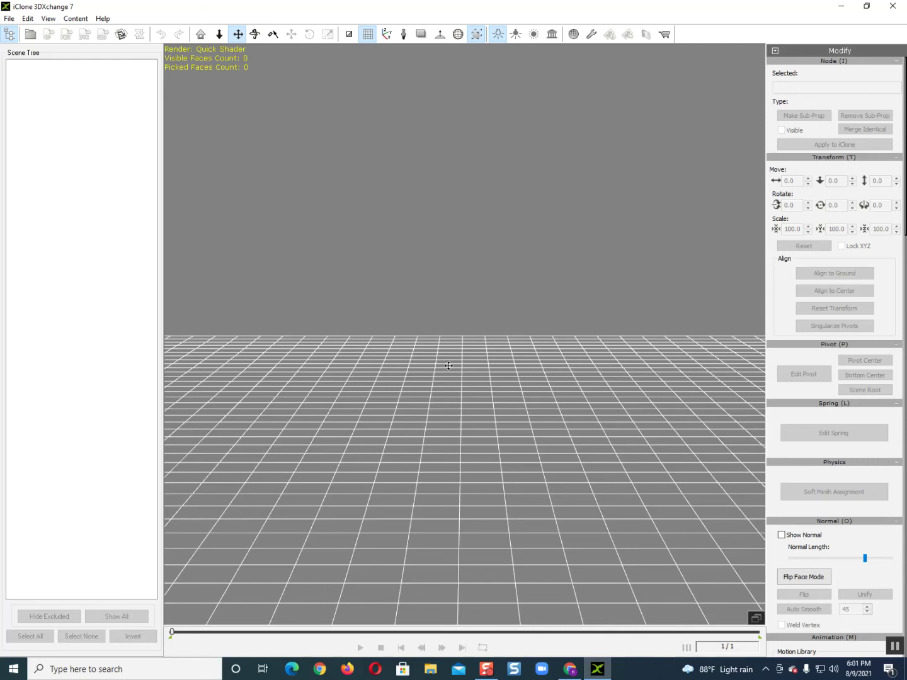
right_drag(306, 263, 566, 405)
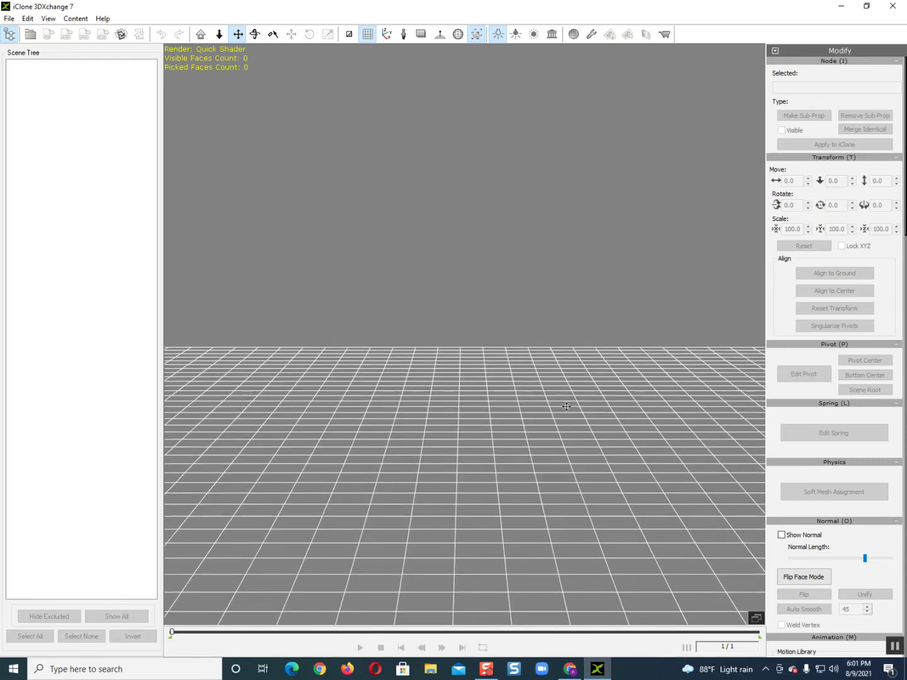
Step: Close iClone 3DXchange 7 and open Audacity from its desktop shortcut
click(893, 7)
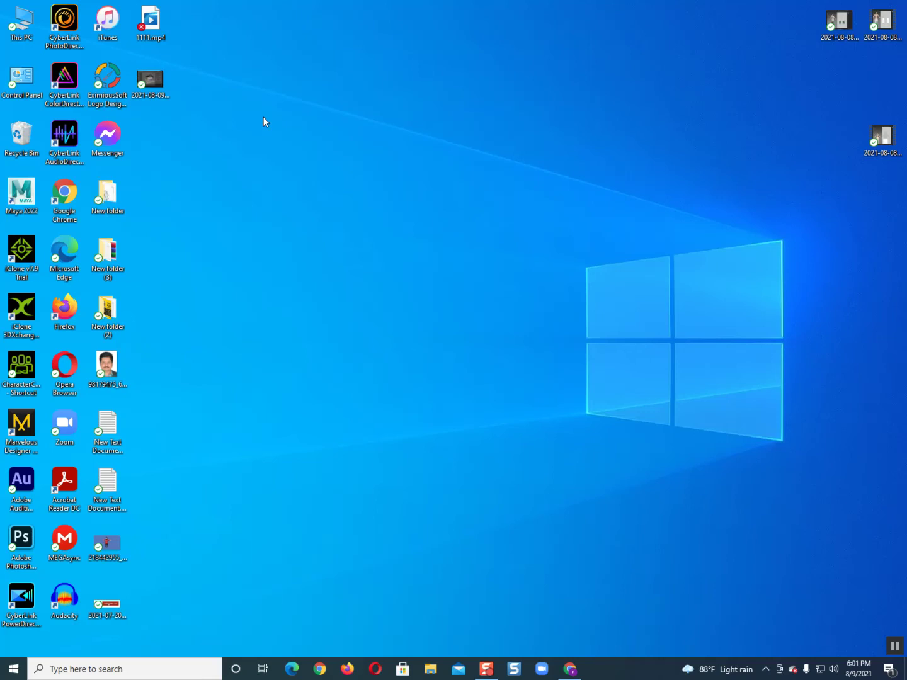
double_click(58, 604)
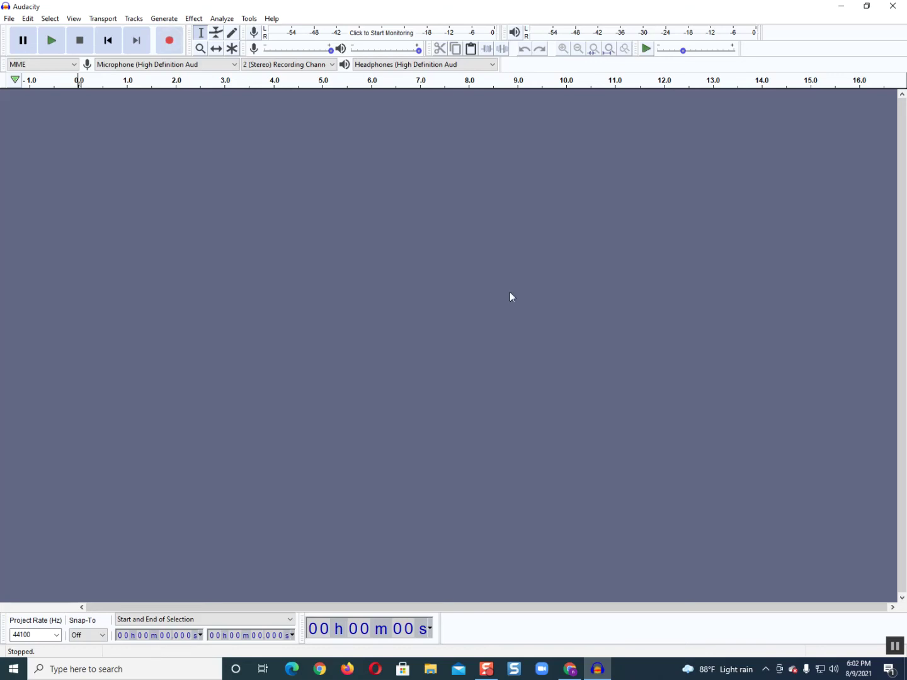
Step: Close Audacity and refresh the Windows desktop twice
click(893, 6)
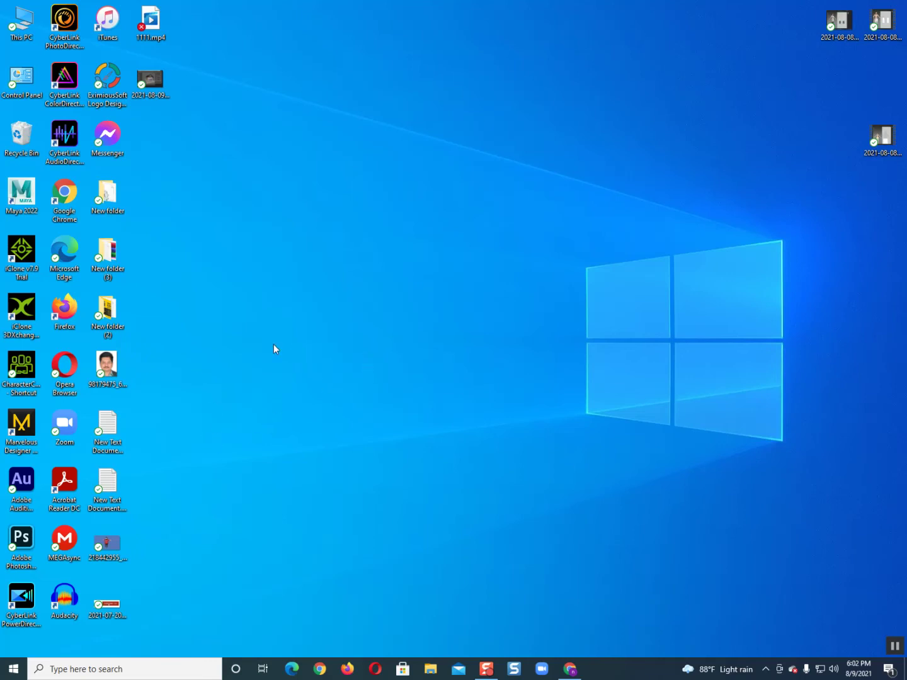
right_click(323, 273)
click(360, 313)
right_click(345, 281)
click(377, 318)
Step: Open iClone v7.9 Trial from its desktop shortcut and decline the sign-up offer
right_click(16, 265)
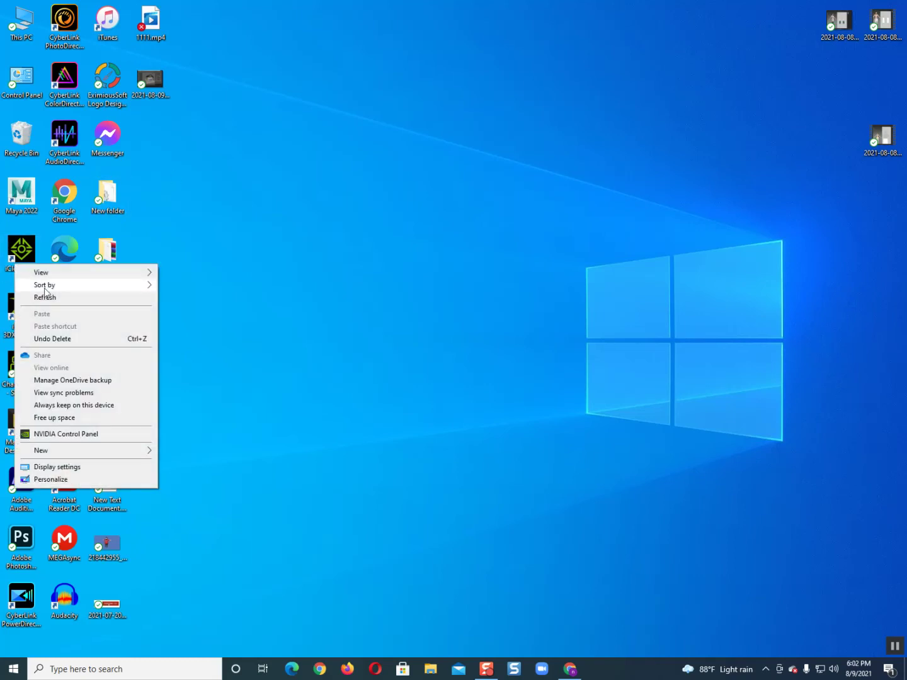
click(22, 251)
right_click(21, 251)
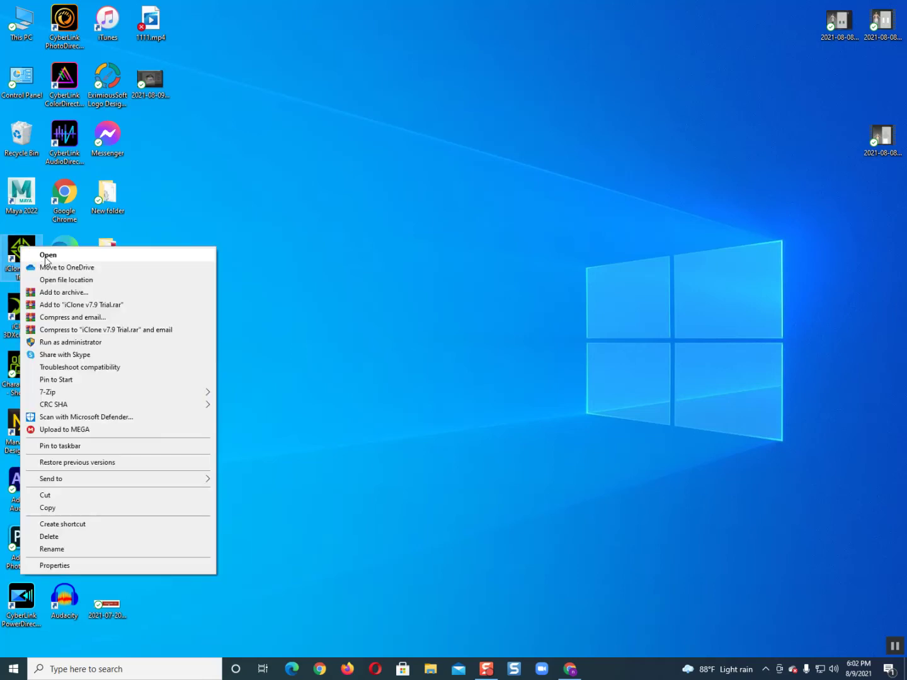
click(46, 255)
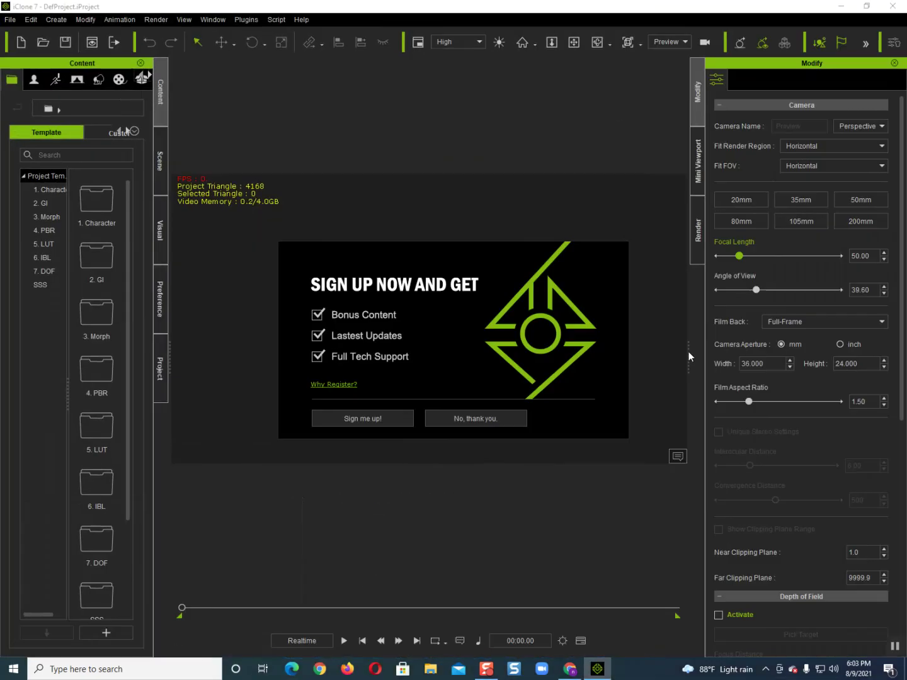
click(476, 421)
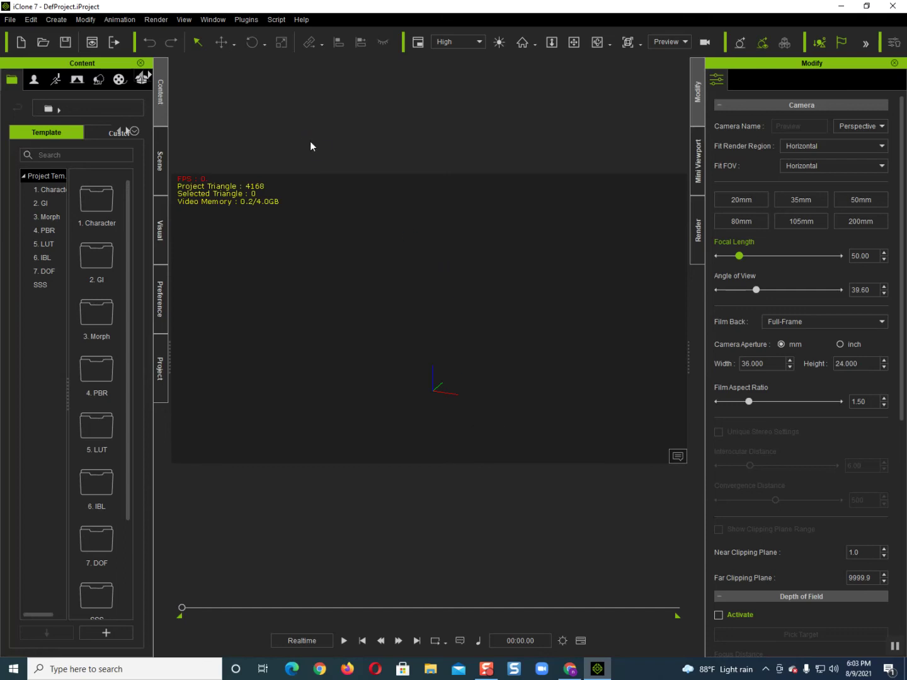
drag(387, 378, 630, 442)
drag(252, 205, 678, 458)
drag(283, 235, 606, 435)
drag(290, 270, 625, 429)
drag(310, 233, 630, 441)
drag(354, 259, 563, 414)
drag(345, 257, 621, 385)
drag(376, 267, 587, 386)
drag(292, 257, 621, 430)
drag(342, 238, 587, 373)
drag(313, 244, 564, 392)
drag(298, 300, 657, 440)
drag(333, 241, 640, 420)
drag(330, 241, 611, 435)
drag(314, 216, 647, 473)
drag(331, 237, 638, 465)
Step: Close iClone 7 and refresh the Windows desktop several times
click(890, 7)
right_click(350, 260)
click(377, 294)
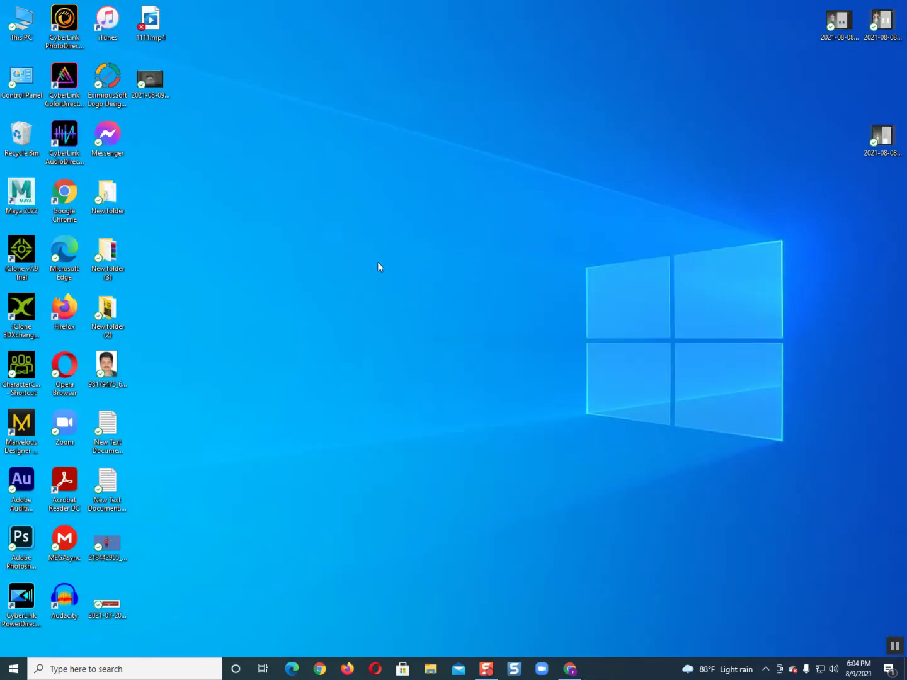
right_click(377, 261)
click(394, 295)
right_click(372, 260)
click(401, 295)
Step: Open CyberLink PowerDirector 19 from its desktop shortcut and enter Full Mode
right_click(20, 597)
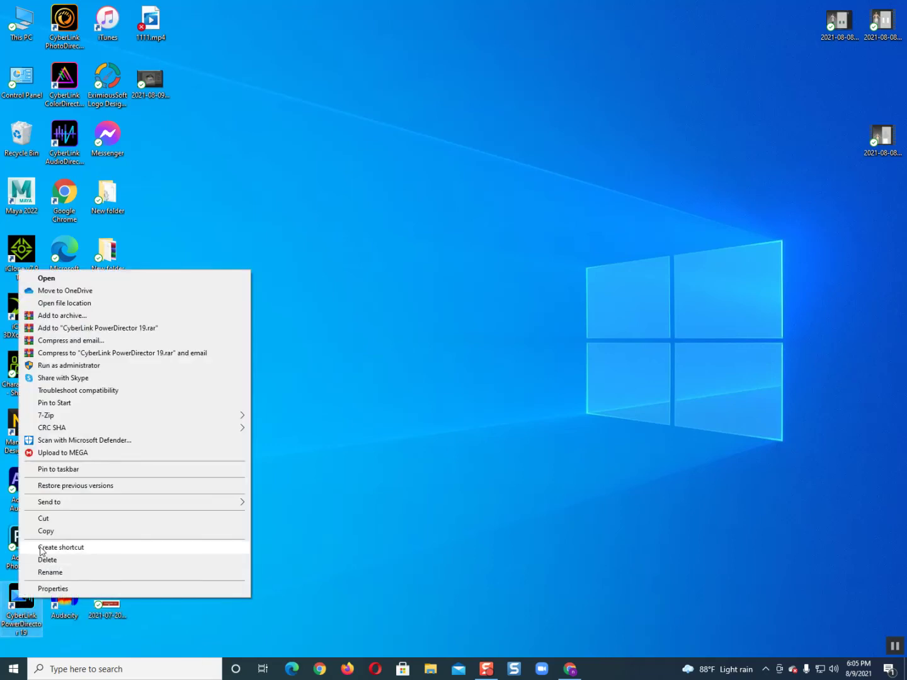
click(47, 278)
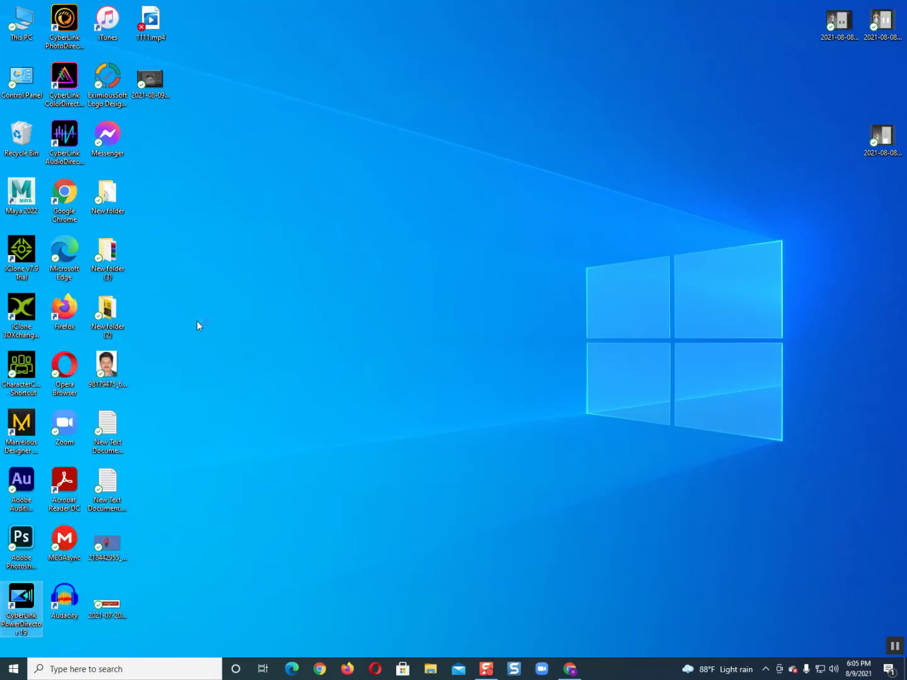
click(601, 422)
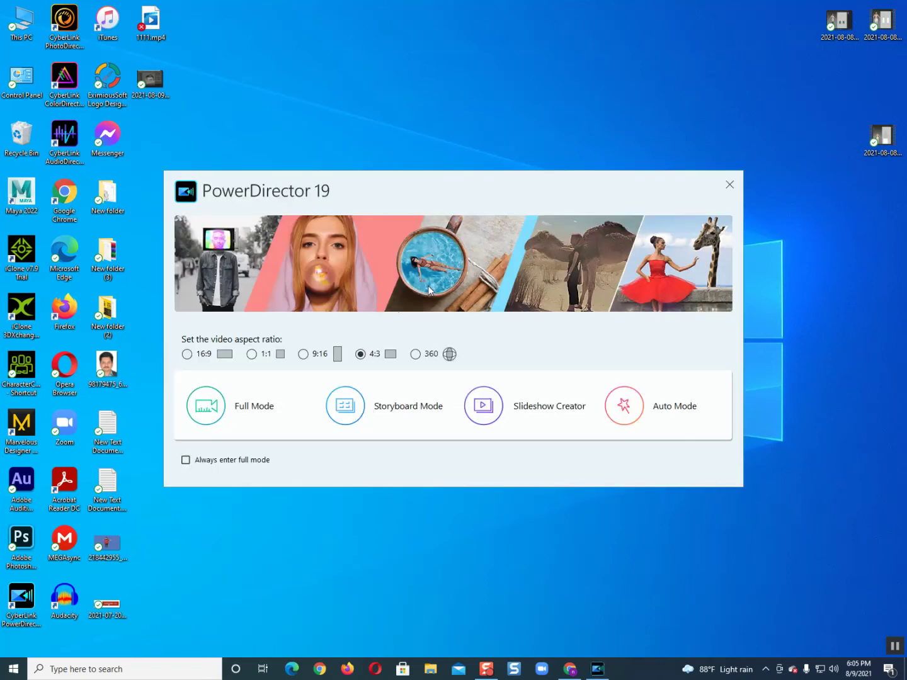
click(227, 403)
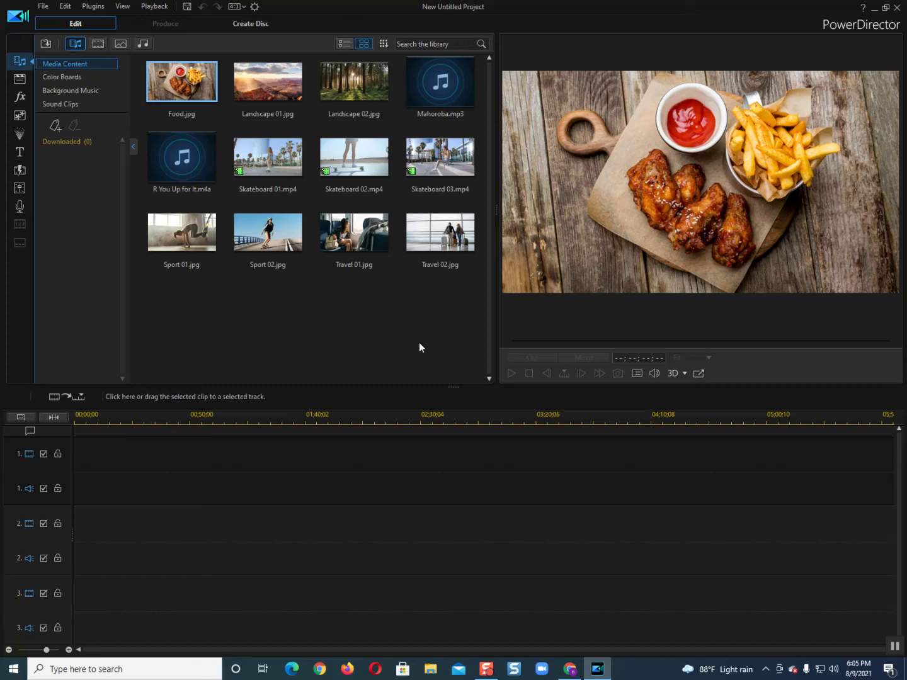
drag(377, 448, 456, 532)
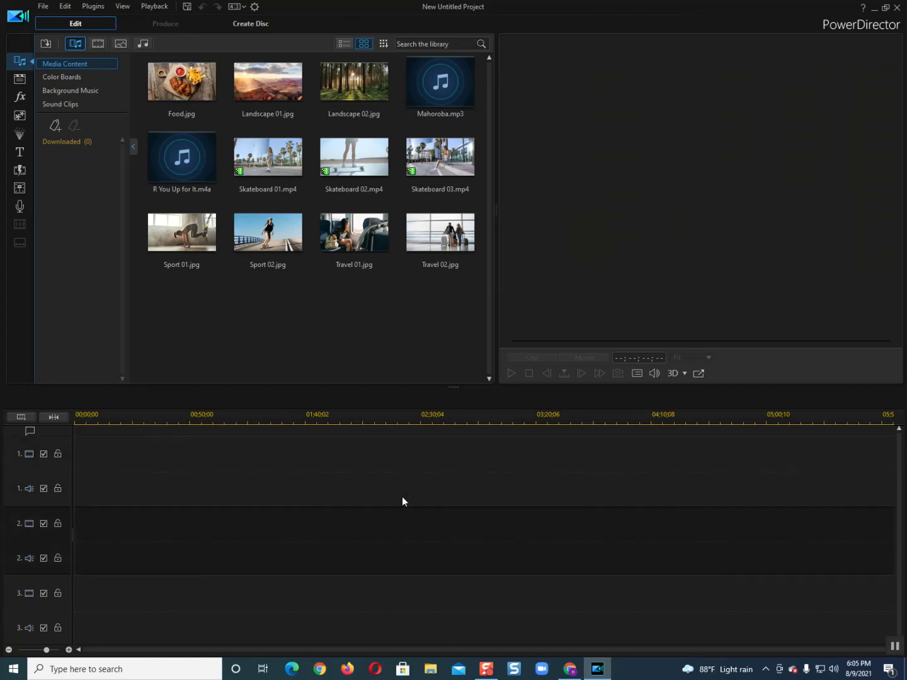
drag(308, 446, 491, 649)
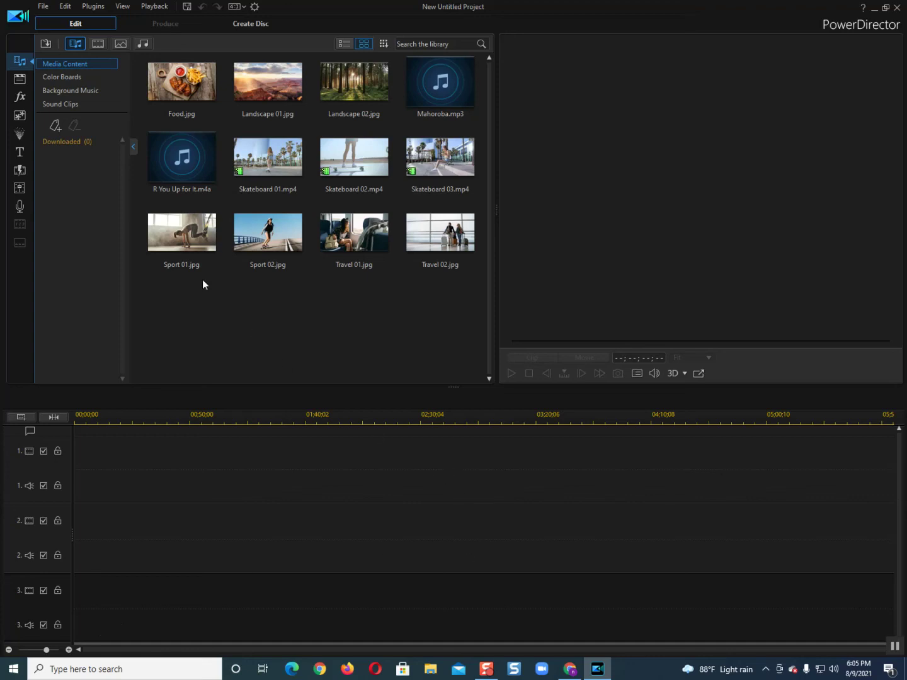
Step: Browse the effects library and the General, Vacation/Travel, Credits/Scroll and Text Only title categories
click(24, 97)
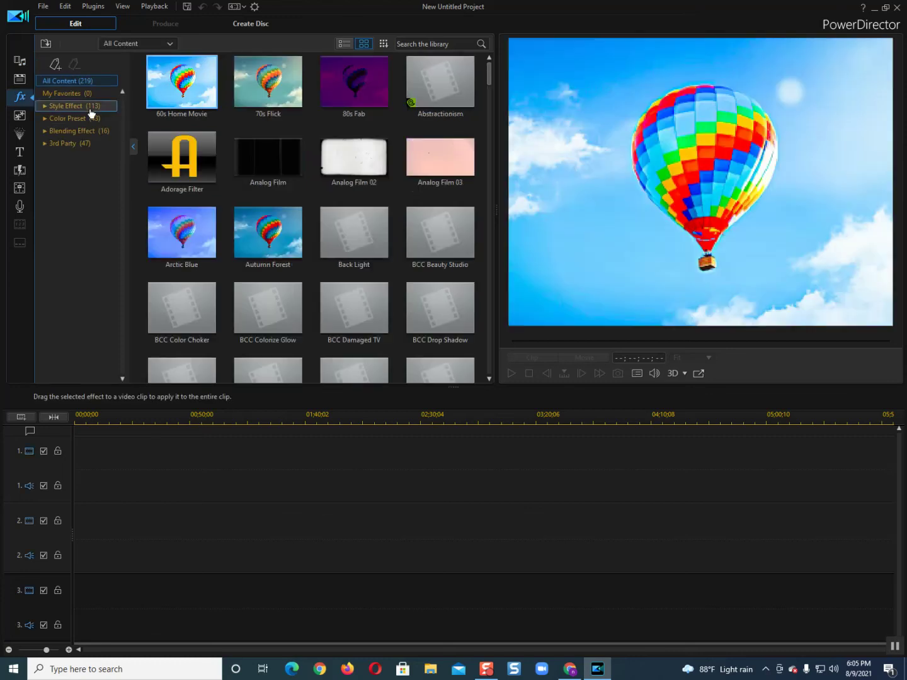
click(19, 154)
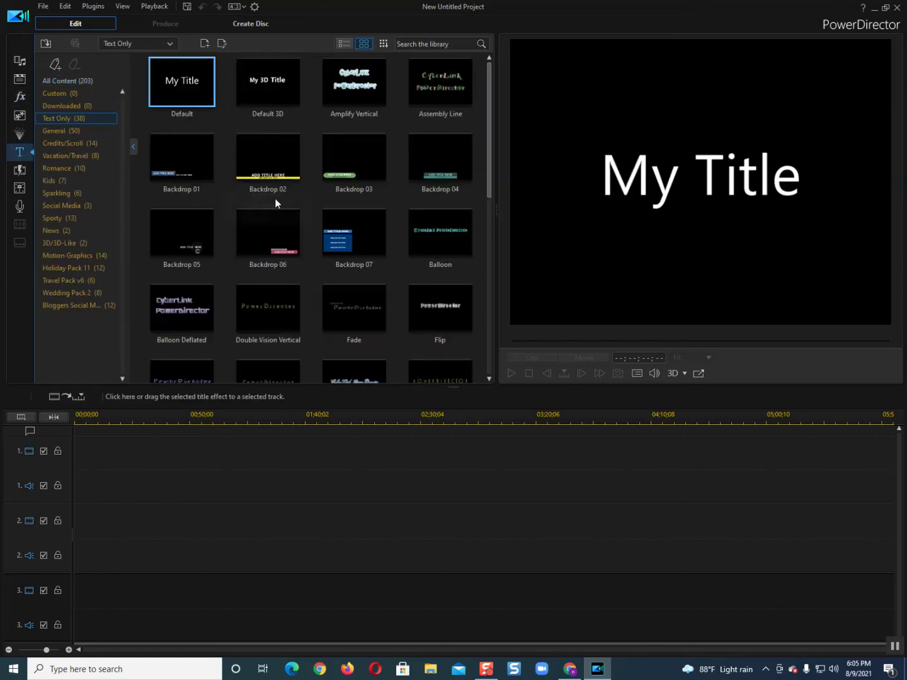
click(57, 130)
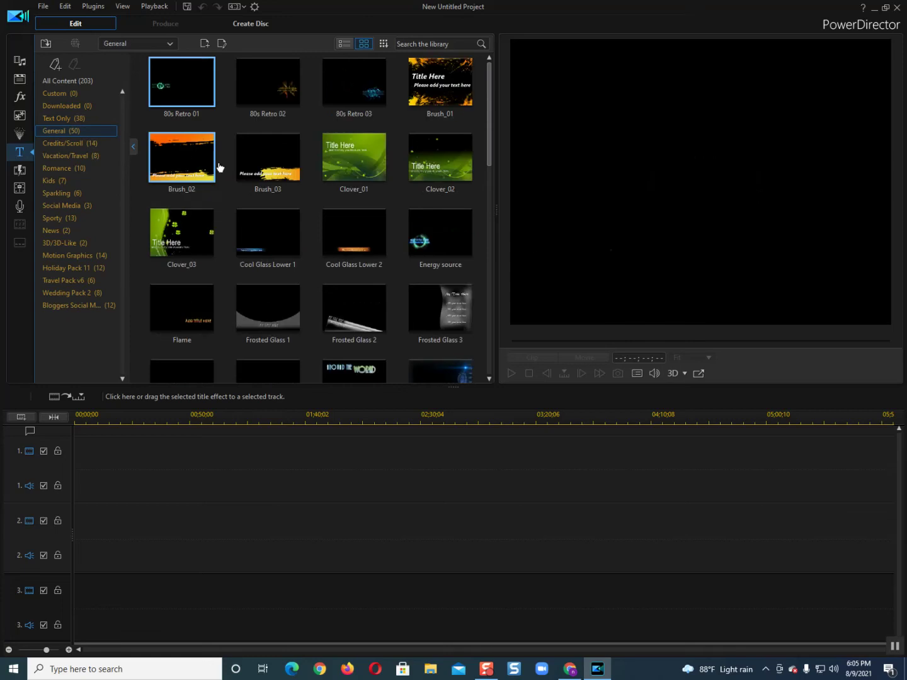
click(88, 156)
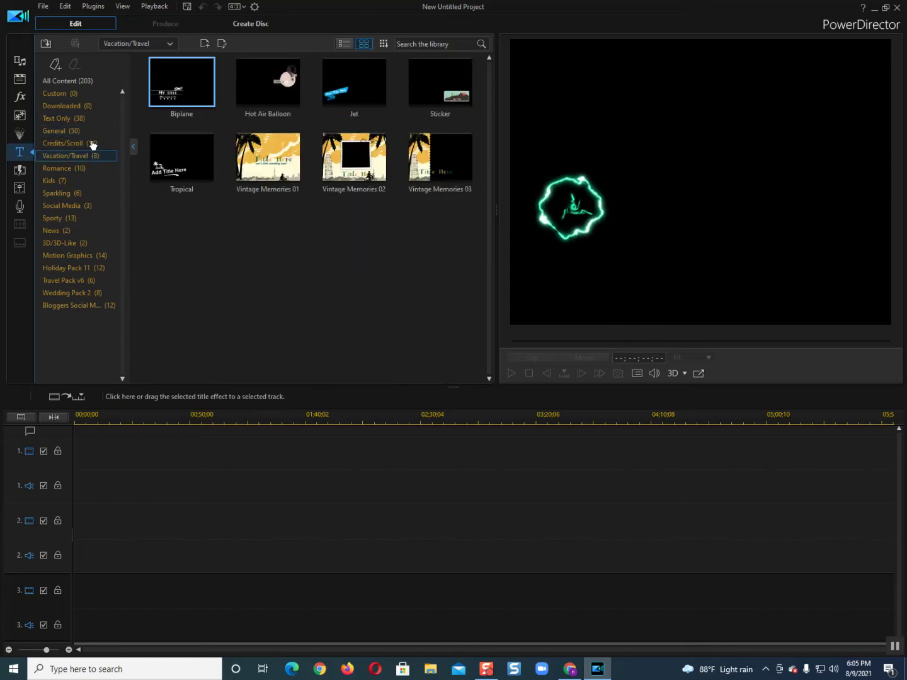
click(107, 144)
click(82, 120)
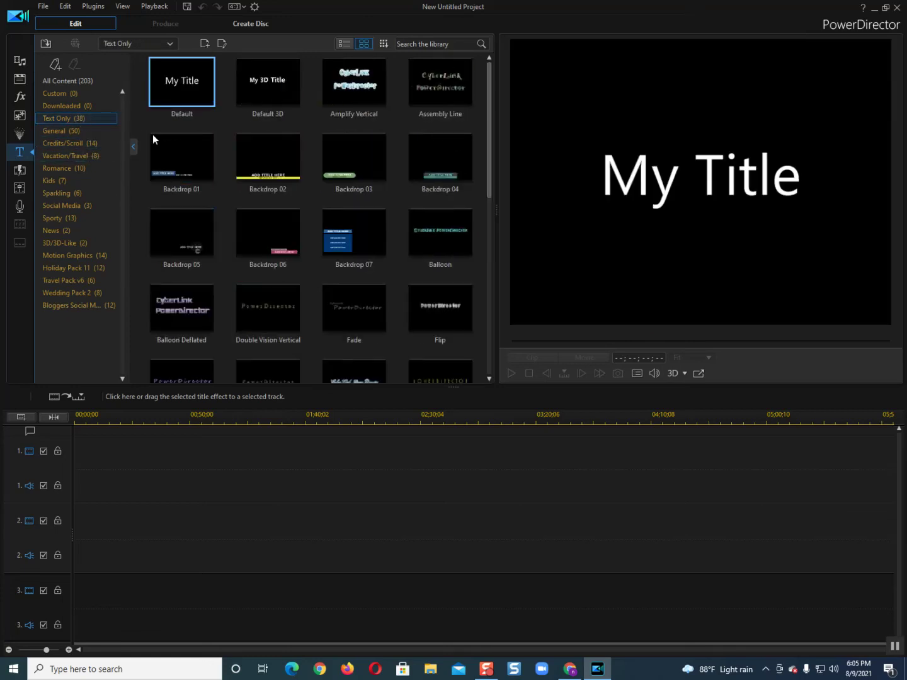
Step: Preview several Text Only title templates, including Backdrop 02, Backdrop 07, Fade, Flip and Balloon Deflated
click(263, 151)
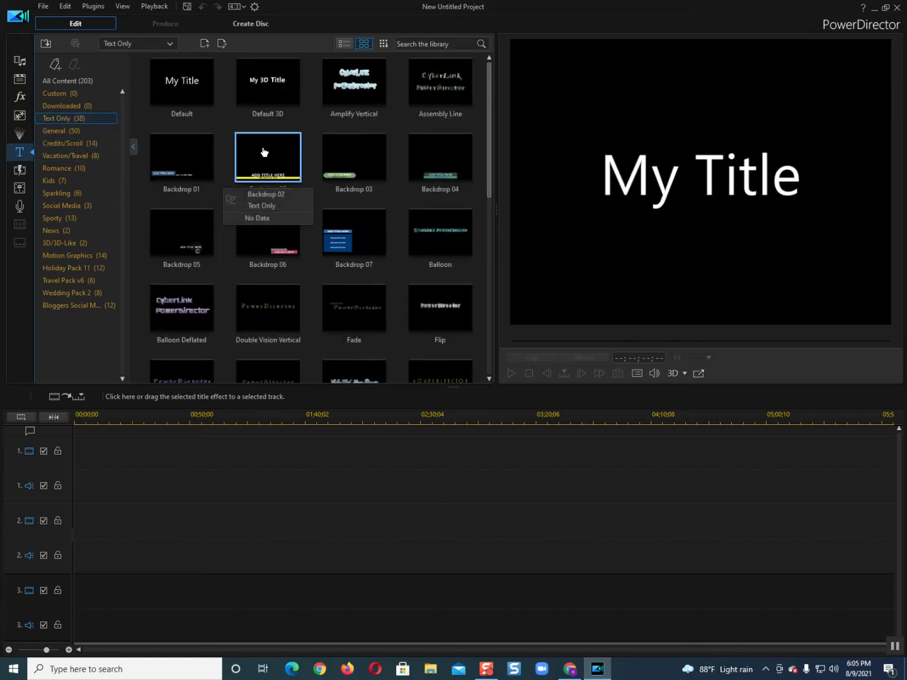
click(337, 158)
click(425, 167)
click(342, 249)
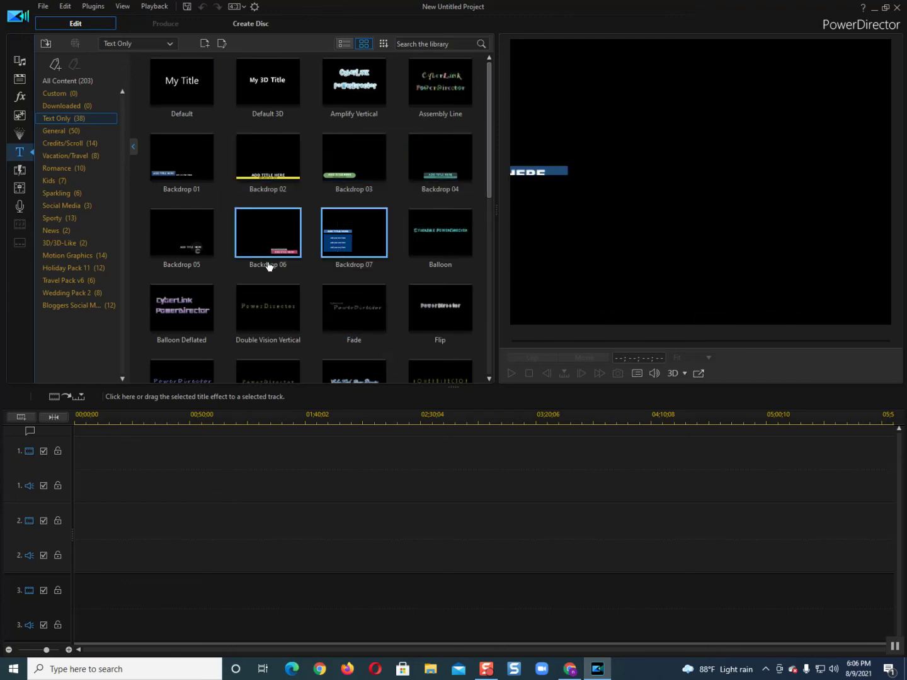
click(175, 249)
click(246, 246)
click(269, 308)
click(368, 305)
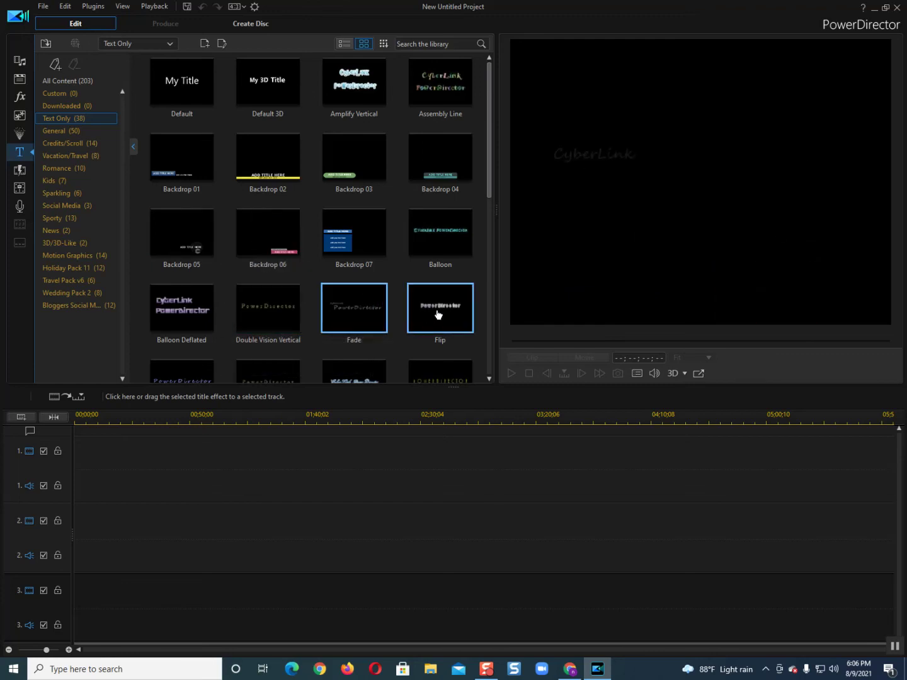
click(438, 315)
click(182, 316)
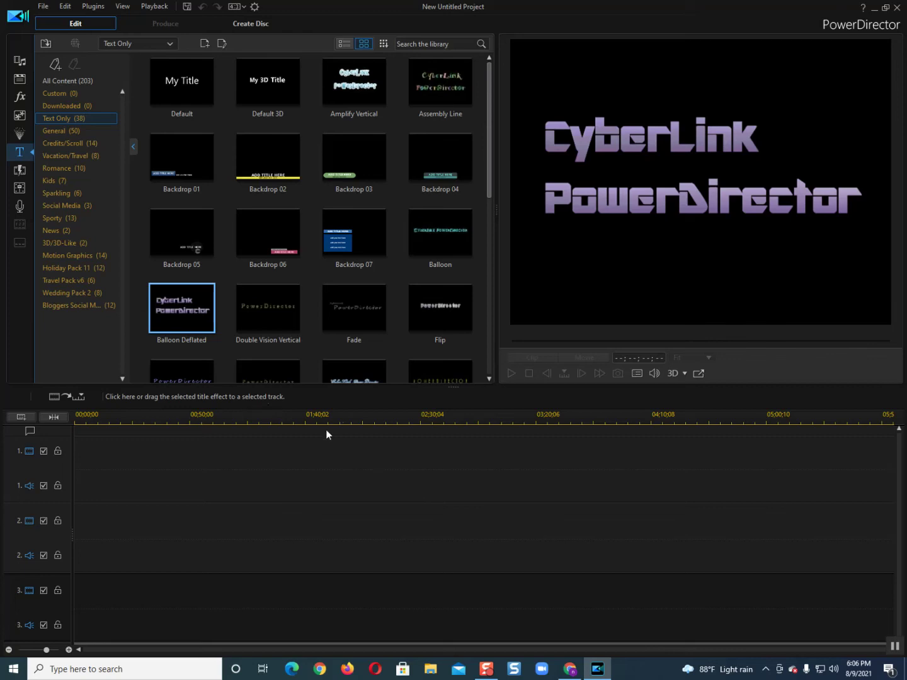
Step: Add the saved hyper project to the start of the first timeline track, ignoring its two missing media files
click(19, 78)
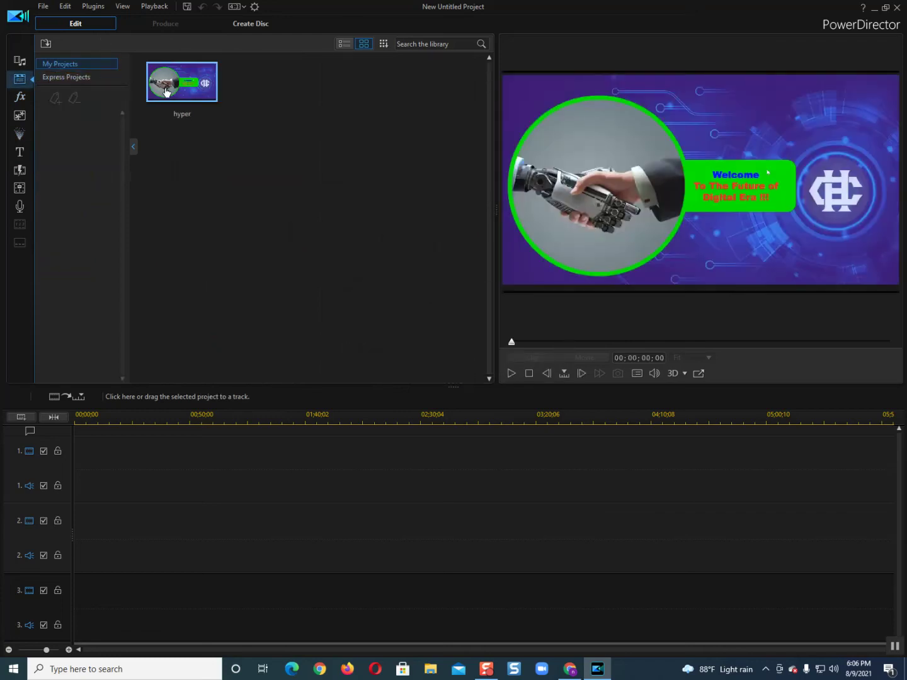
drag(182, 94, 75, 464)
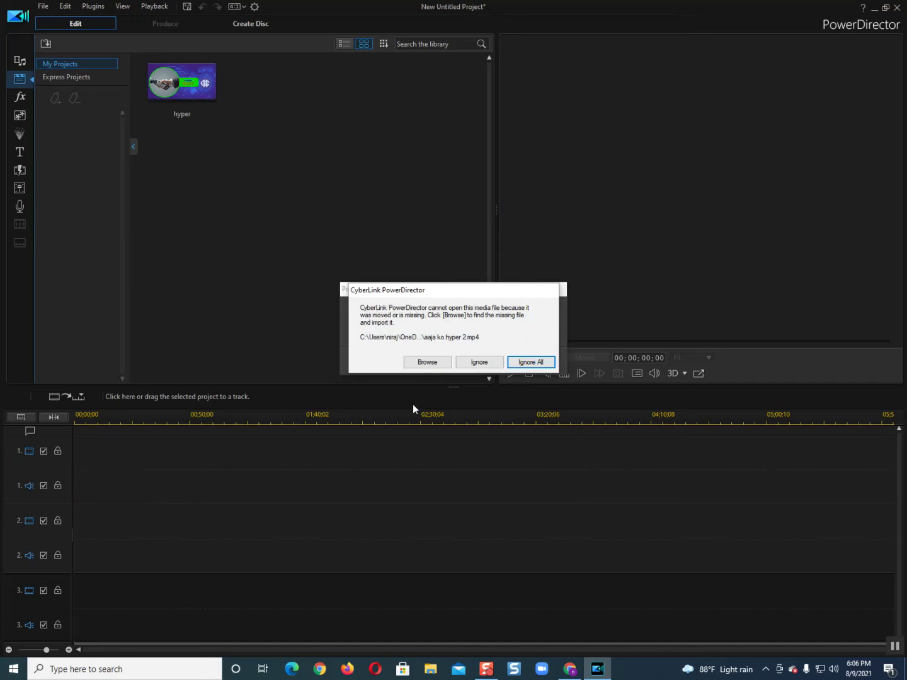
click(475, 363)
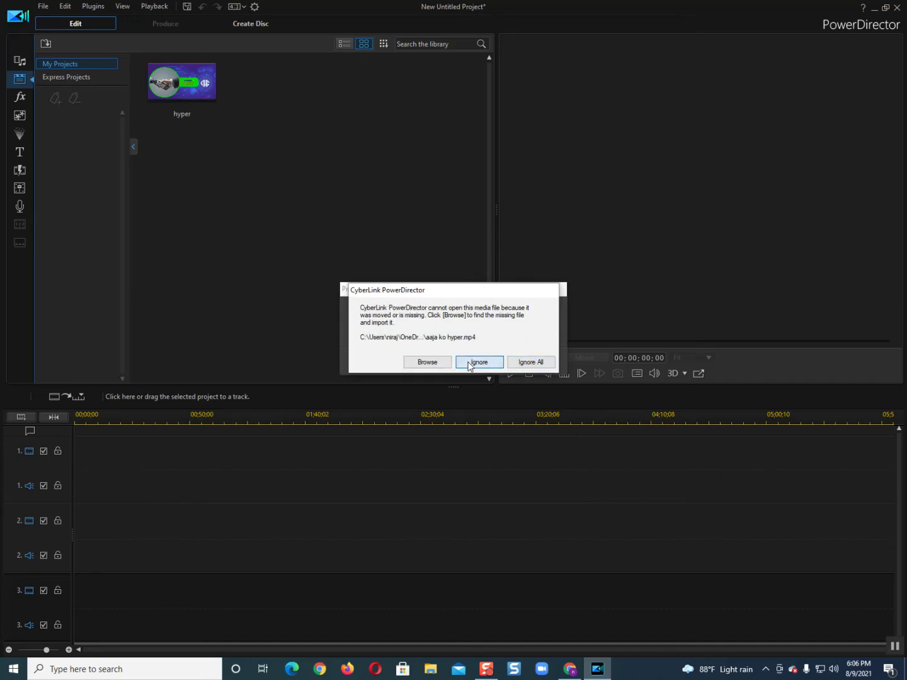
click(471, 363)
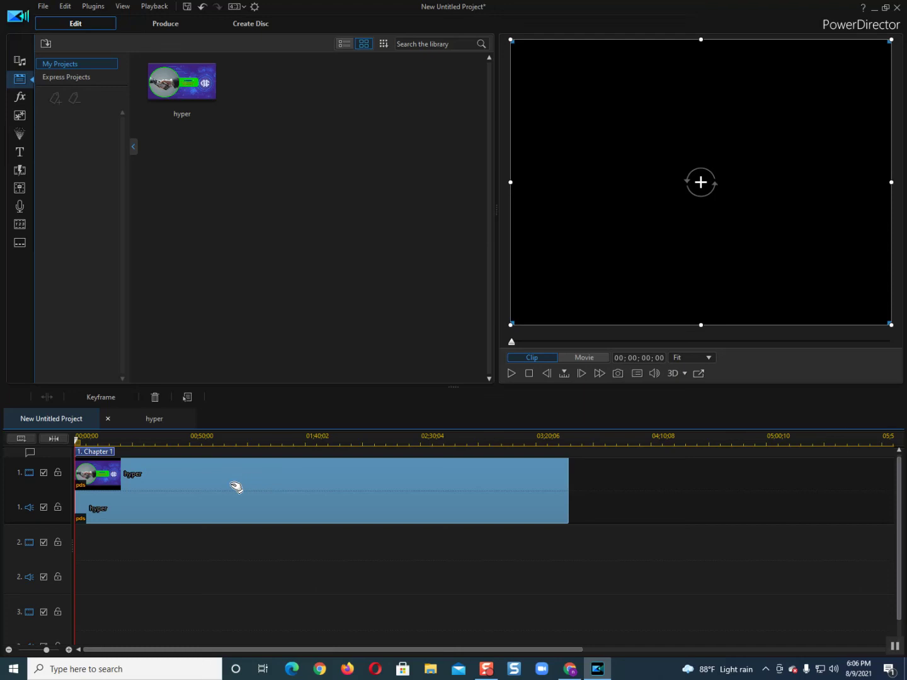
Step: Lock the first video track and try to move the hyper clip's audio elsewhere on the timeline
click(56, 472)
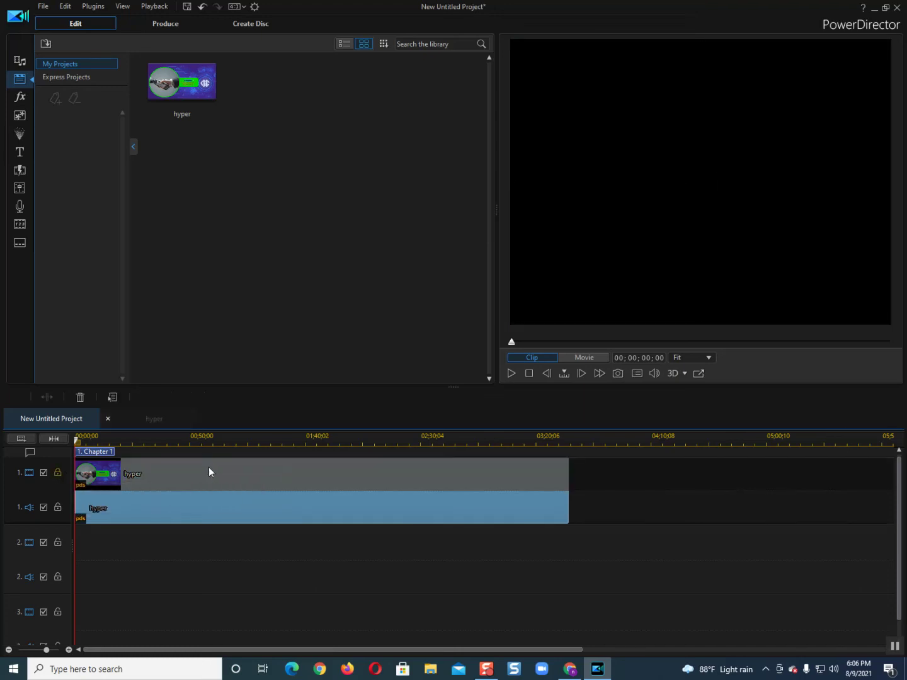
drag(166, 508, 134, 534)
scroll(141, 641, down, 1)
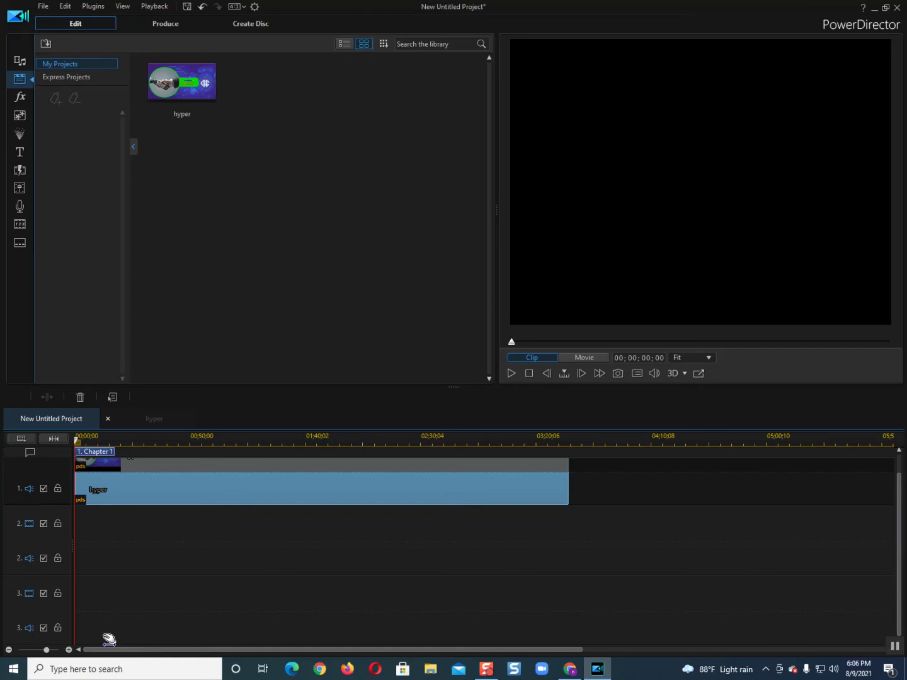
click(137, 490)
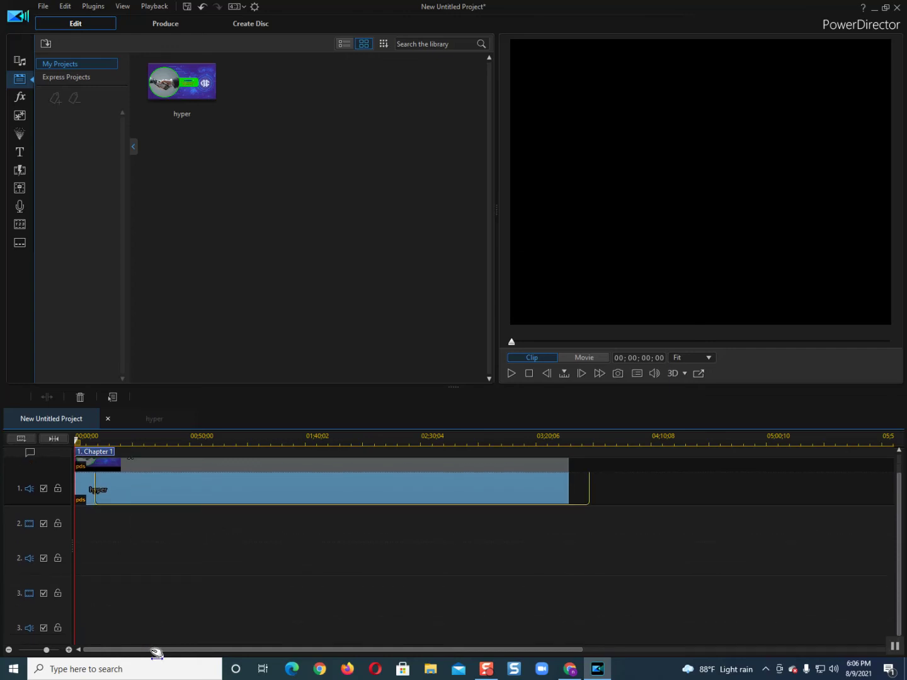
click(90, 641)
scroll(117, 504, up, 1)
drag(117, 500, 679, 532)
drag(709, 490, 147, 486)
click(579, 563)
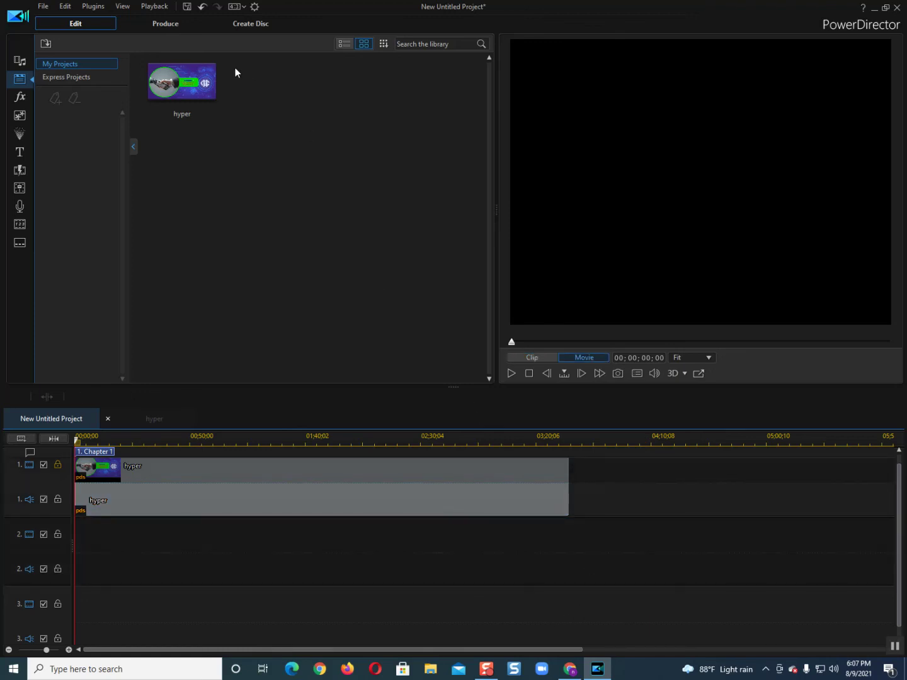
Step: Set up production of the movie as H.264 AVC with the MP4 extension and the MPEG-4 2K 2048 x 1536/30p (40 Mbps) profile
click(172, 27)
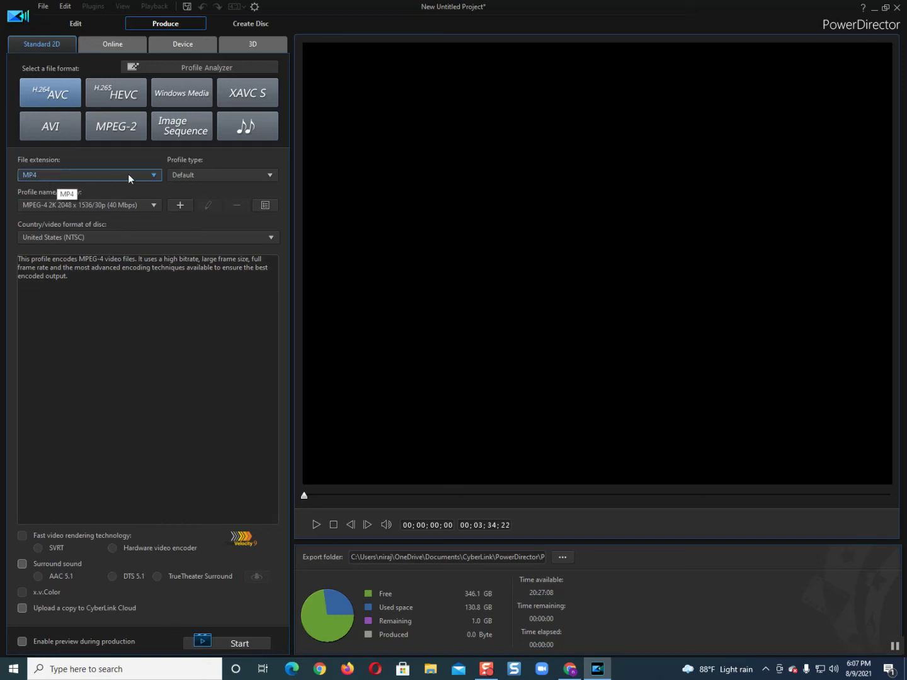
click(153, 175)
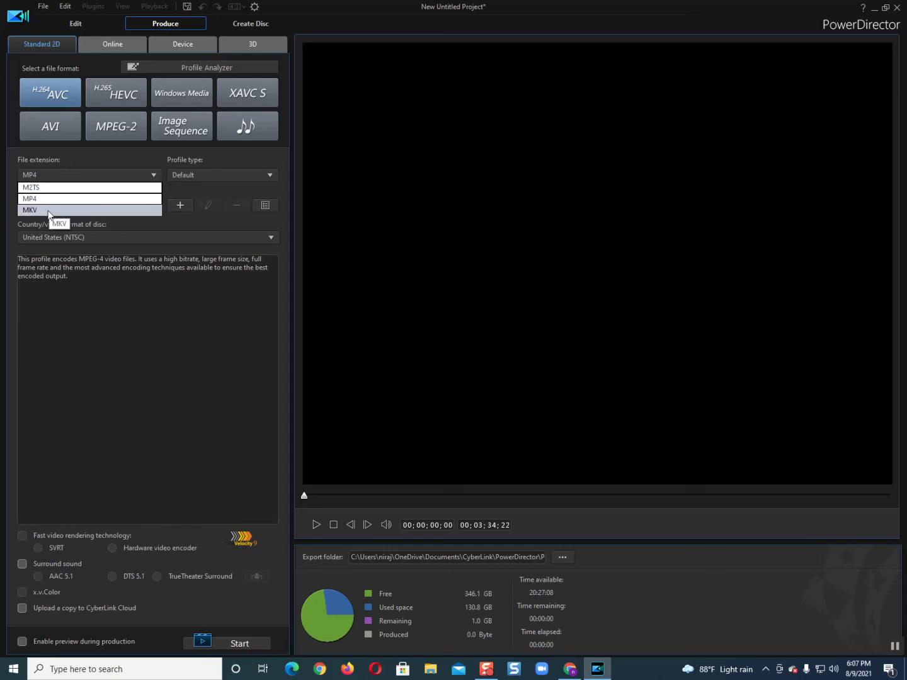
click(208, 319)
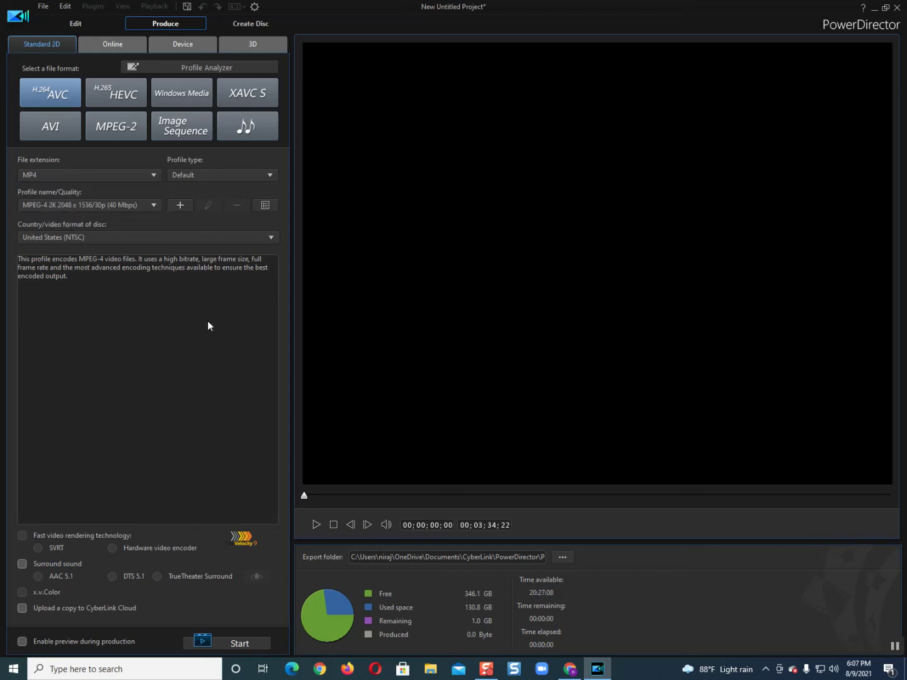
click(155, 208)
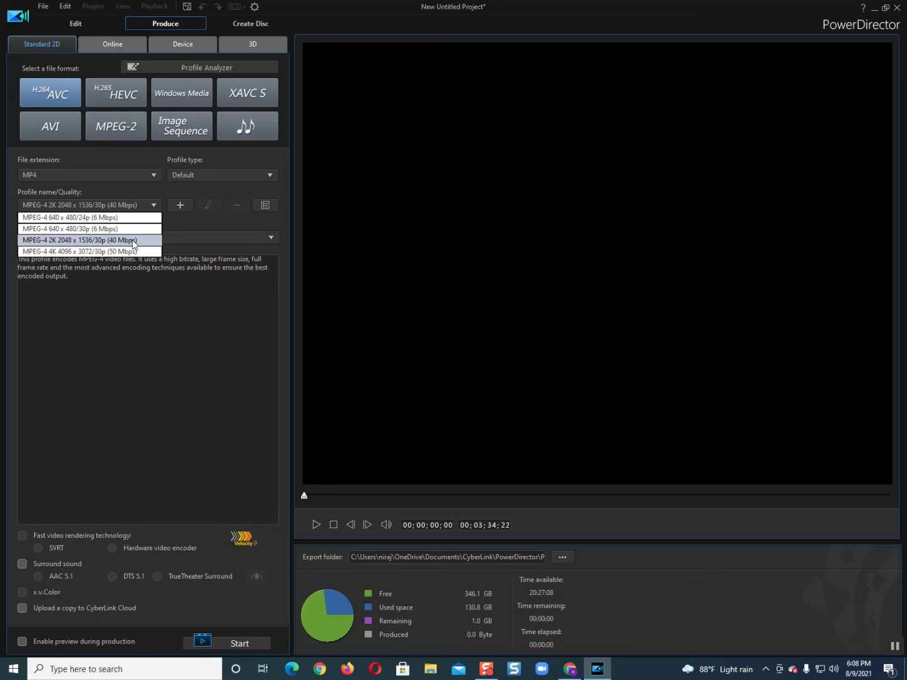
click(88, 242)
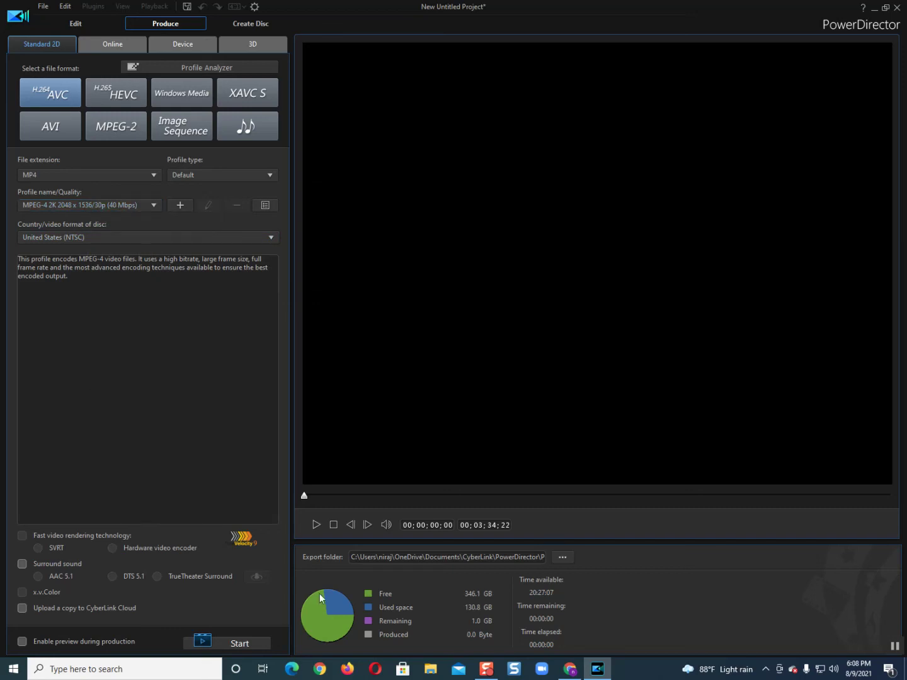
Step: Set the export location to the Desktop with the file name Produce.mp4
click(563, 558)
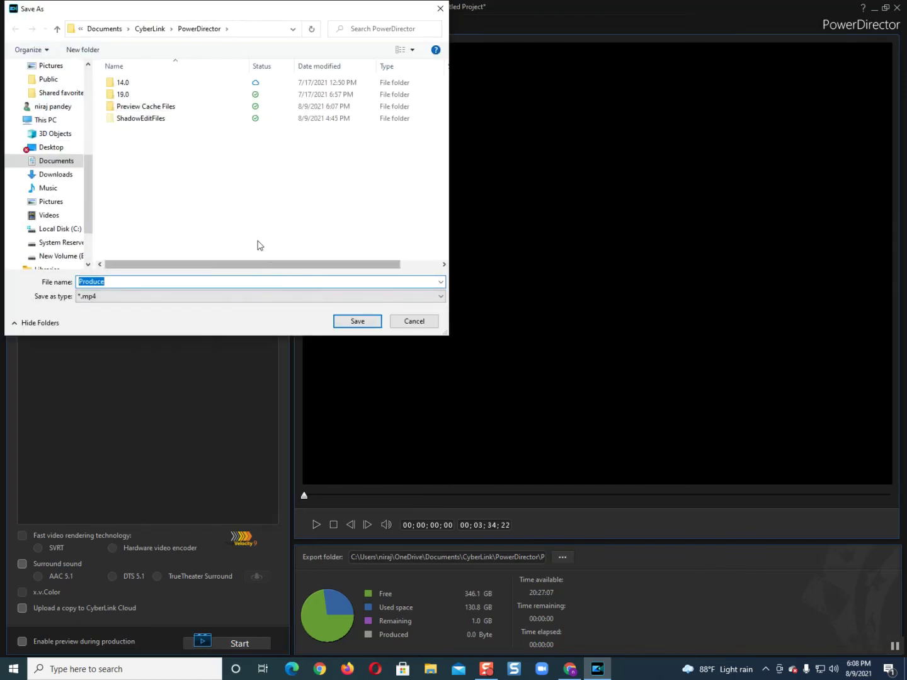
click(51, 146)
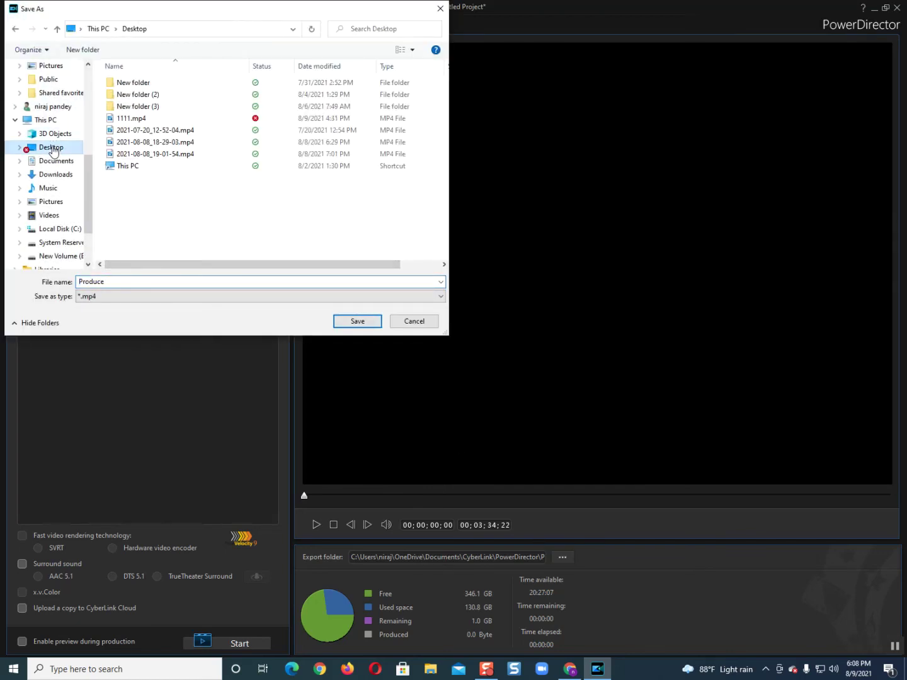
click(371, 322)
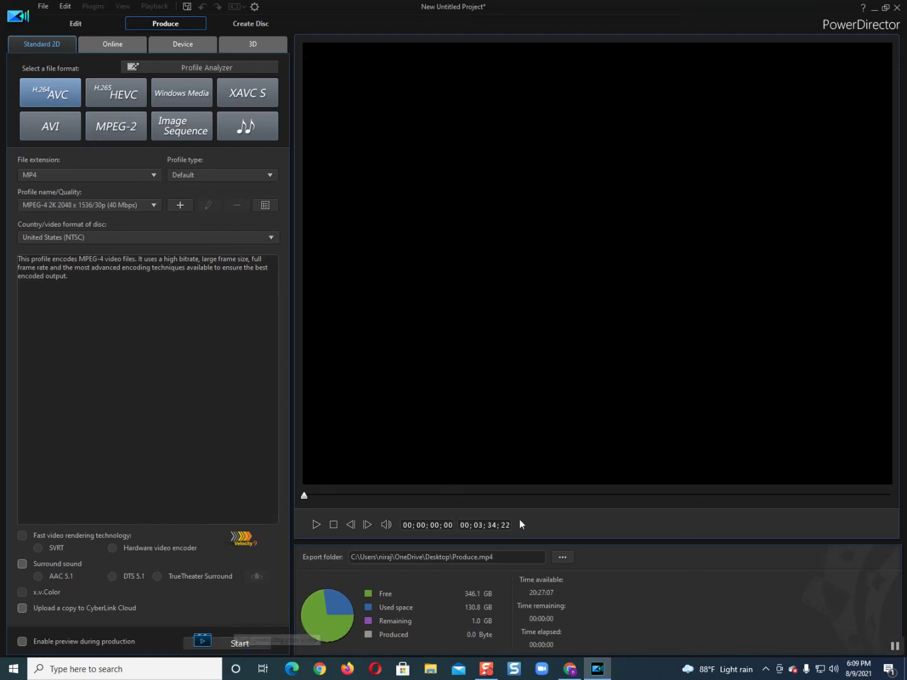
Step: Close PowerDirector and return to the Windows desktop
click(898, 8)
click(485, 365)
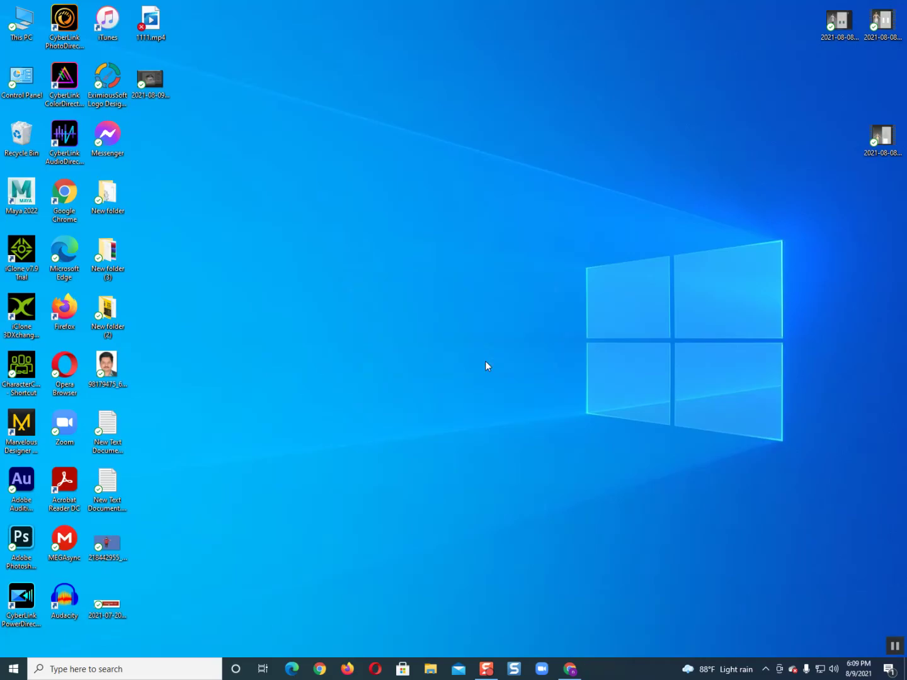
right_click(431, 258)
click(462, 291)
right_click(456, 280)
click(484, 315)
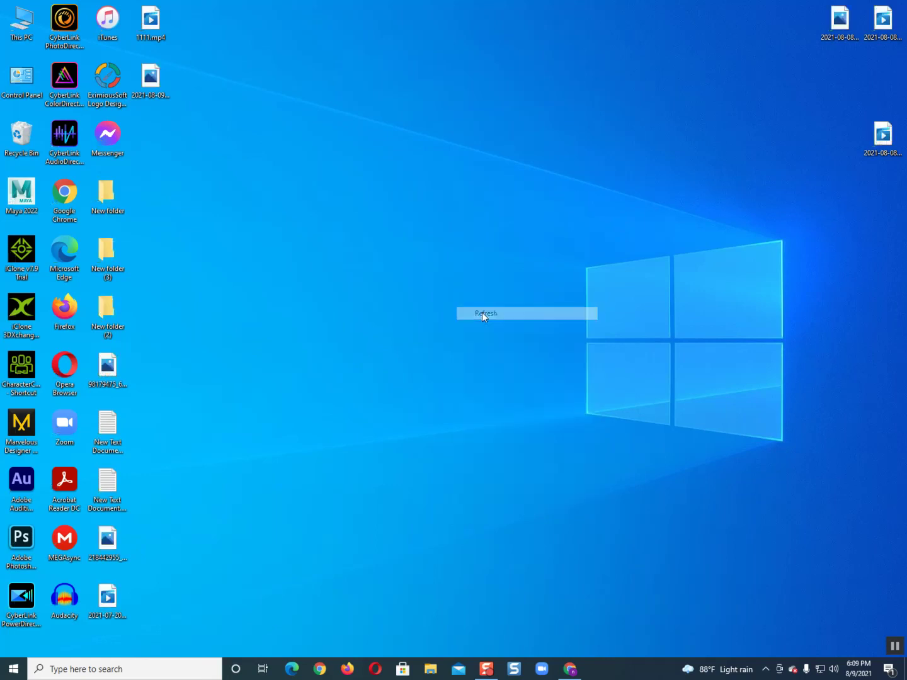
right_click(433, 284)
click(450, 314)
right_click(432, 289)
click(456, 325)
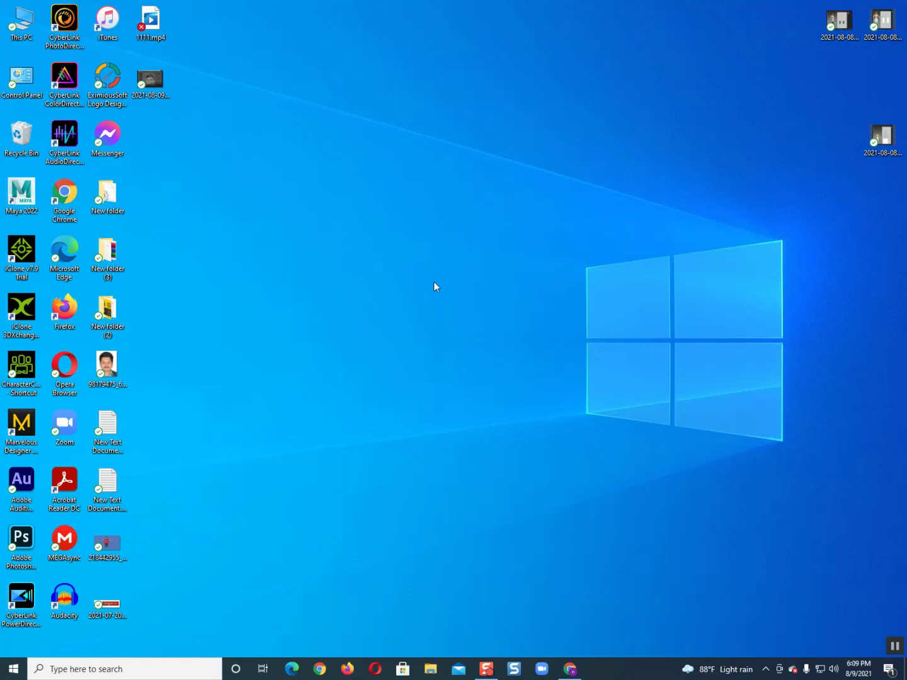
right_click(433, 282)
click(457, 314)
right_click(276, 379)
click(310, 413)
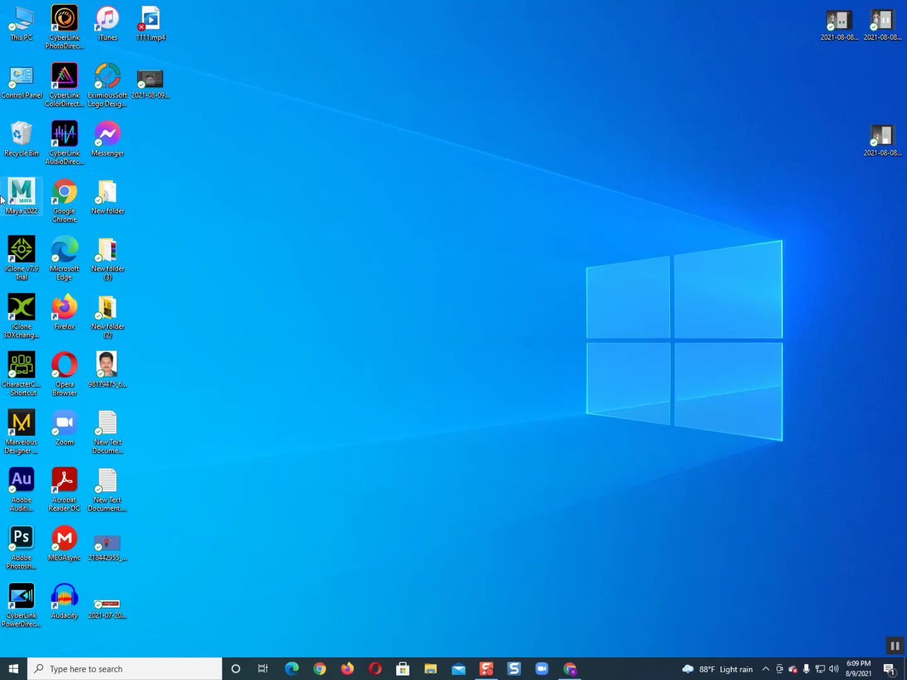
Step: Point out the desktop shortcuts of the presented programs, from Maya 2022, Character Creator and Marvelous Designer to Audition, Photoshop 2020, PowerDirector 19 and Audacity
click(25, 201)
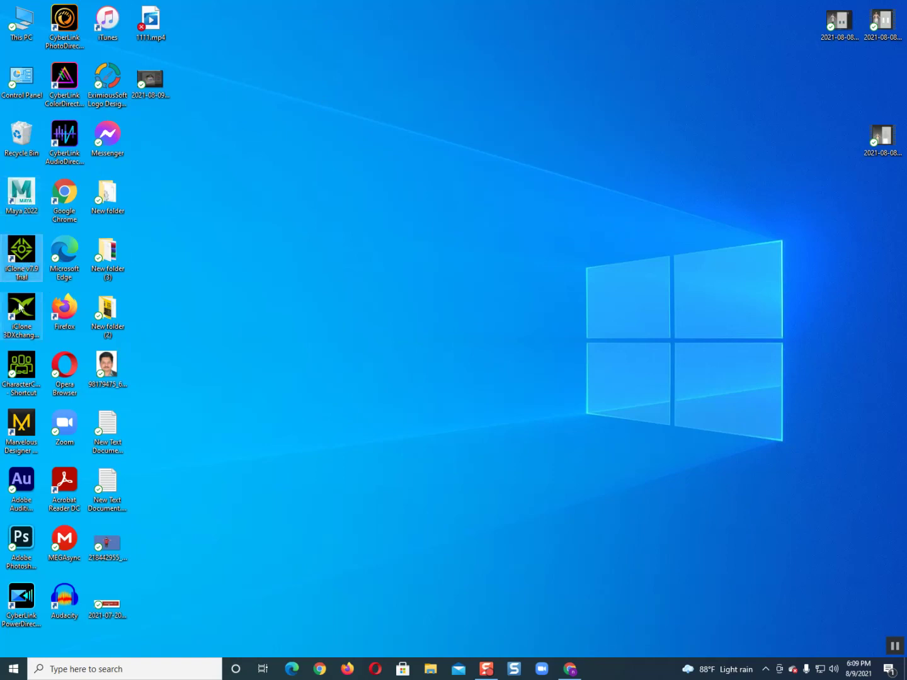
click(21, 392)
click(24, 434)
click(30, 507)
click(25, 548)
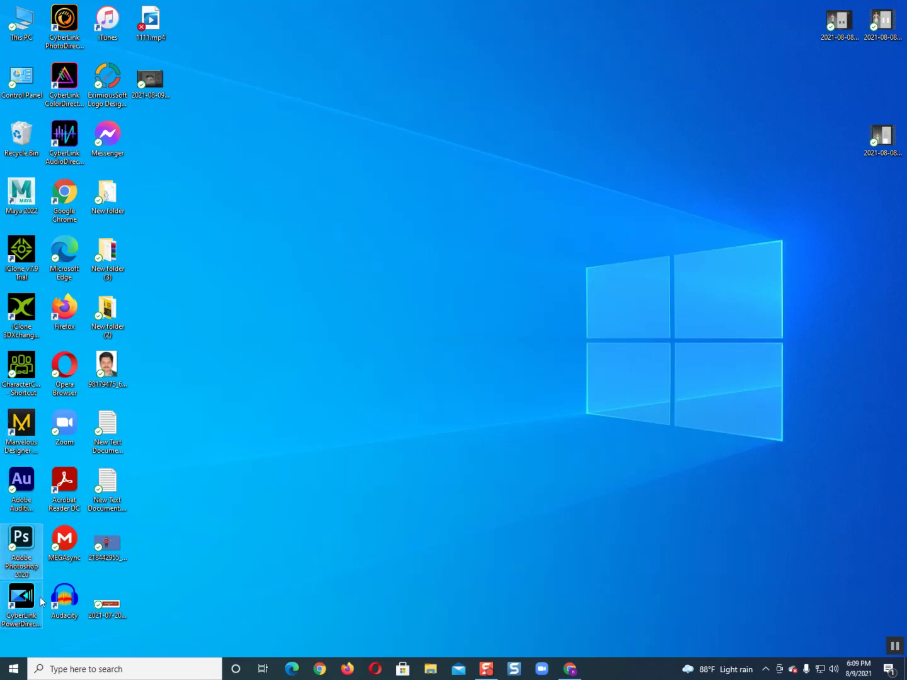
click(22, 603)
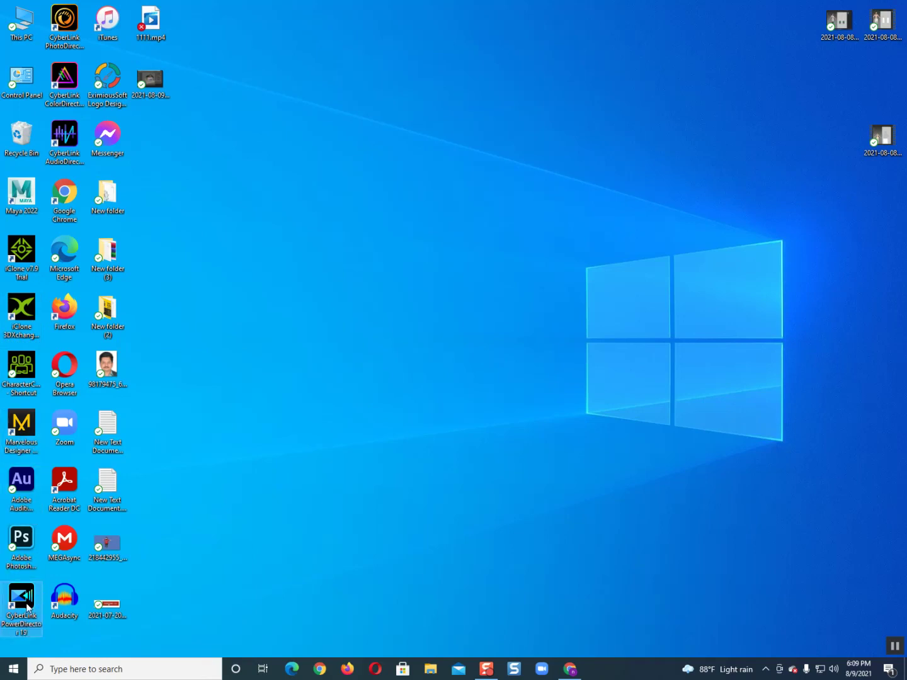
click(65, 597)
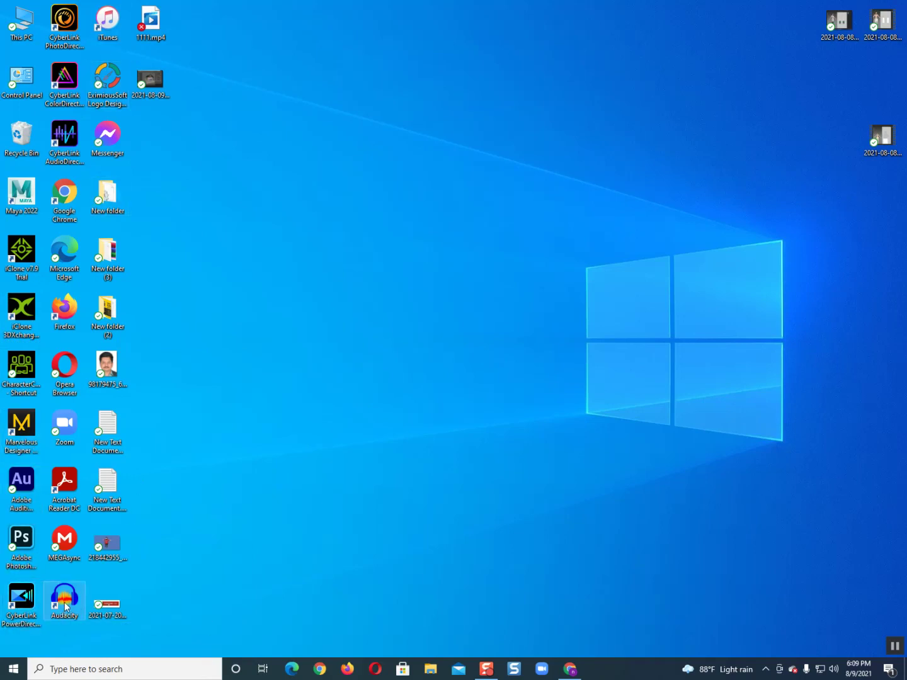
right_click(390, 406)
click(370, 369)
right_click(354, 340)
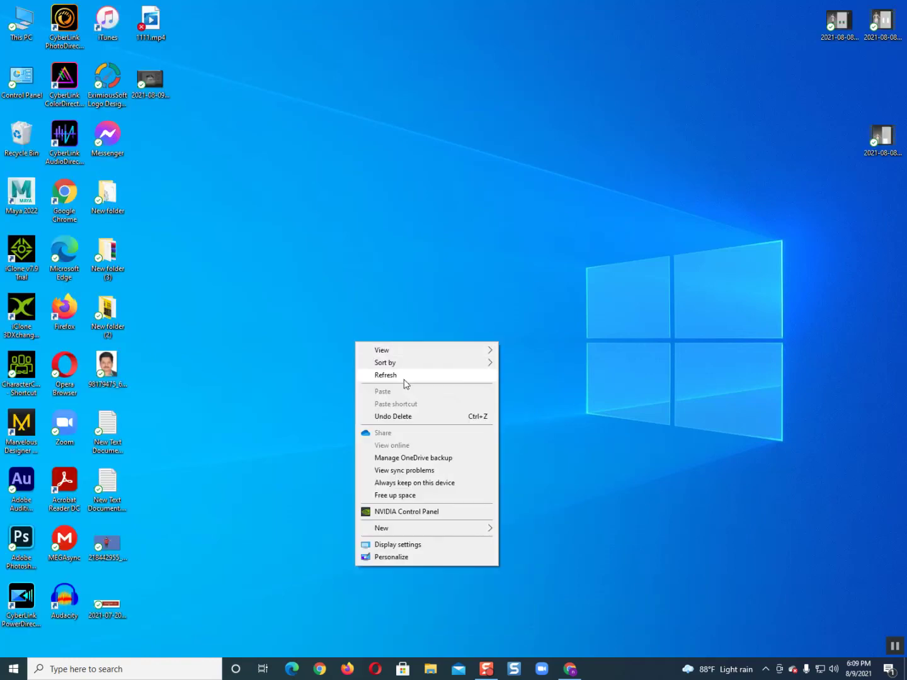
click(395, 375)
right_click(389, 366)
click(428, 399)
right_click(337, 327)
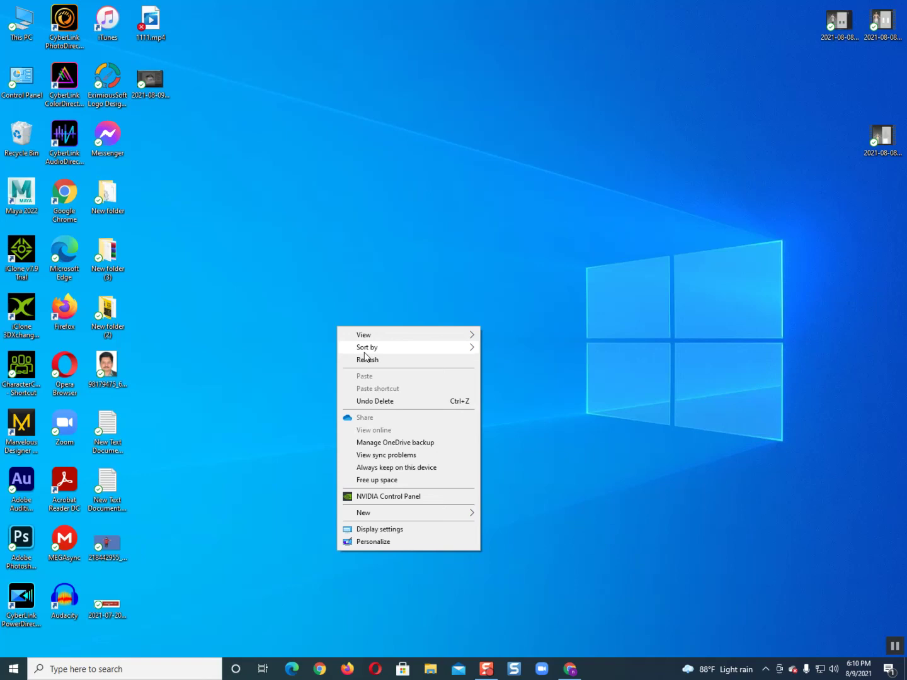
click(371, 362)
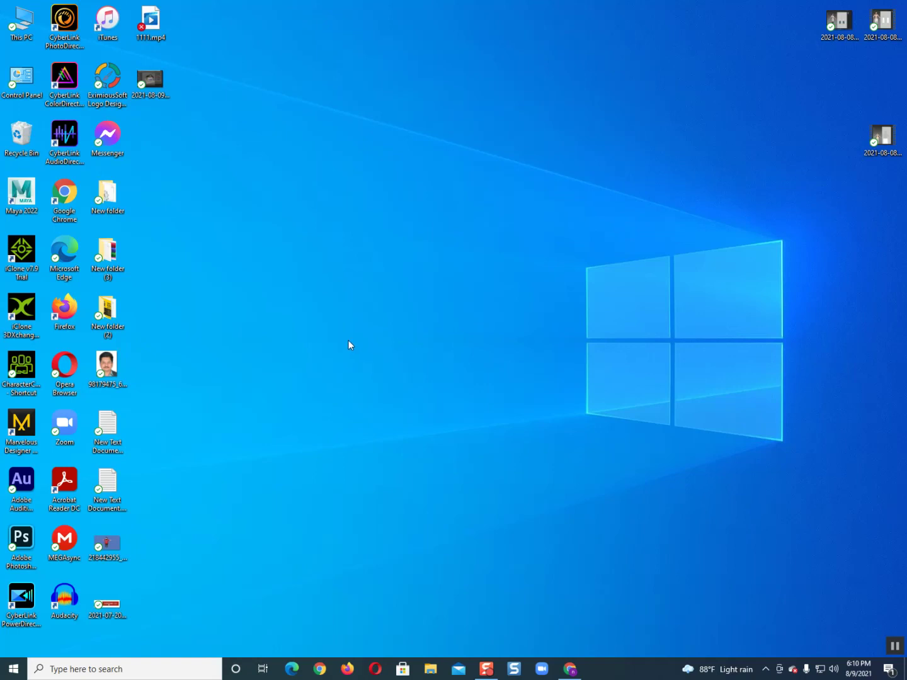
right_click(294, 291)
click(344, 330)
right_click(327, 298)
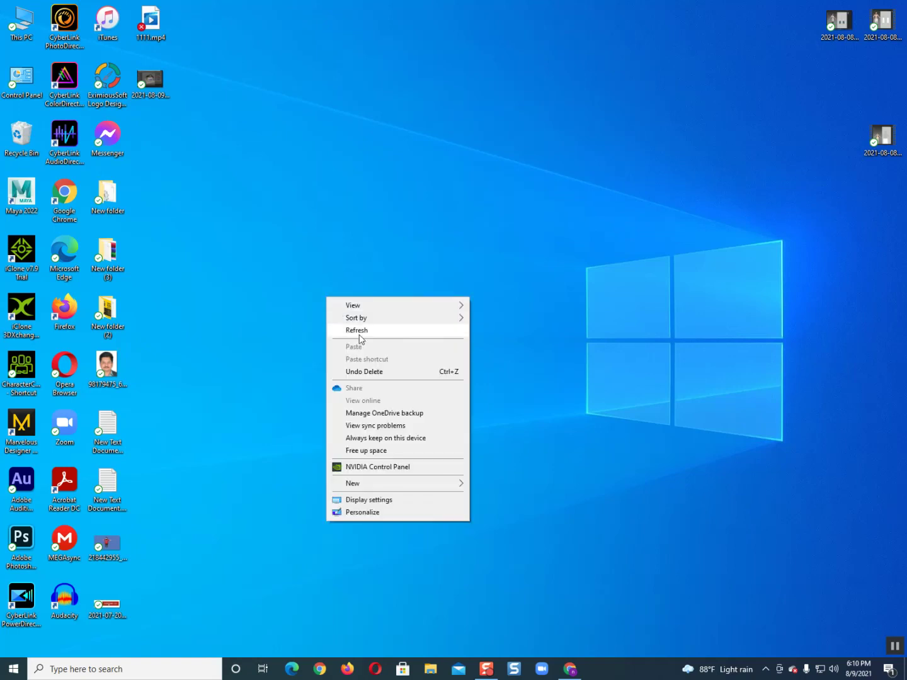
click(358, 329)
right_click(342, 311)
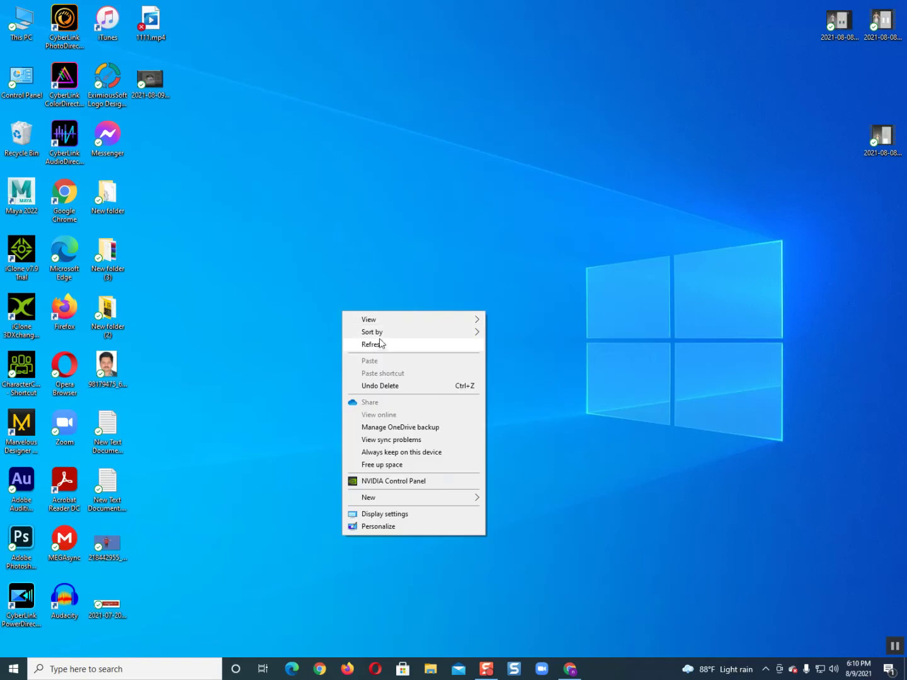
click(380, 343)
right_click(350, 320)
click(379, 355)
right_click(335, 320)
click(359, 355)
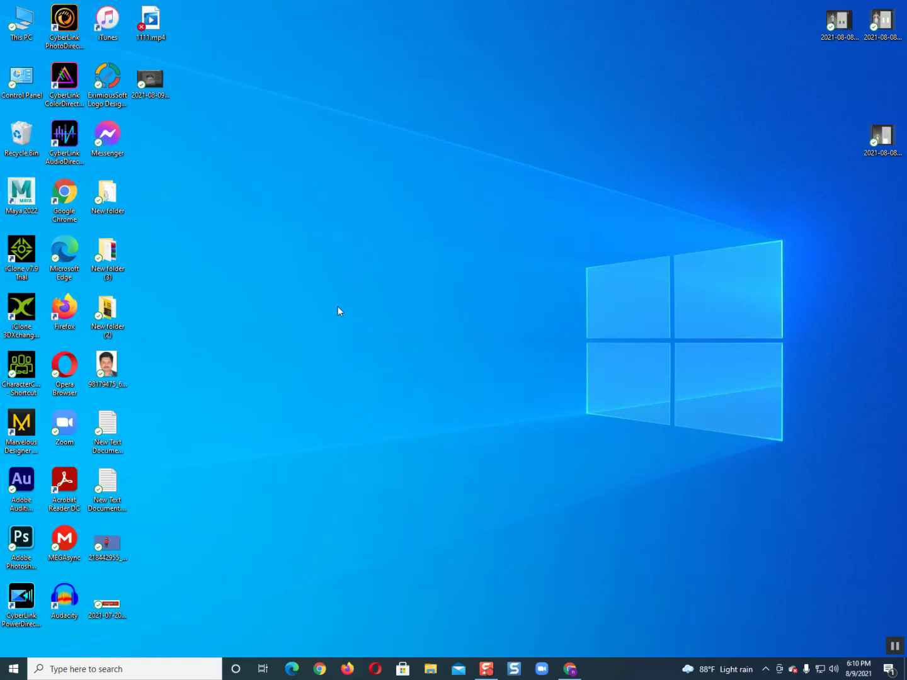
right_click(312, 230)
click(332, 262)
right_click(318, 247)
click(351, 280)
right_click(336, 259)
click(364, 296)
right_click(339, 260)
click(375, 295)
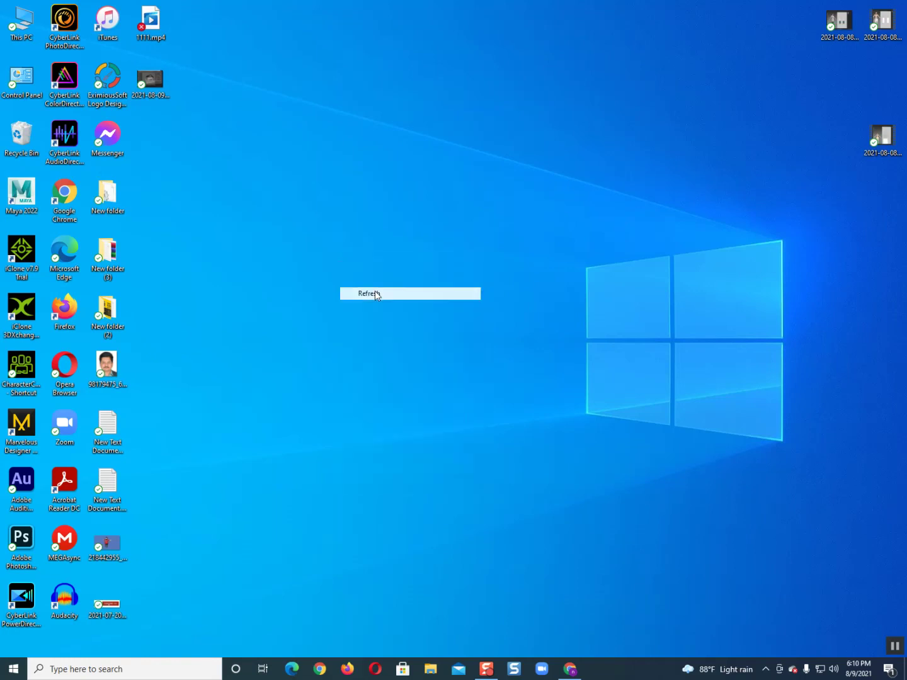
right_click(333, 275)
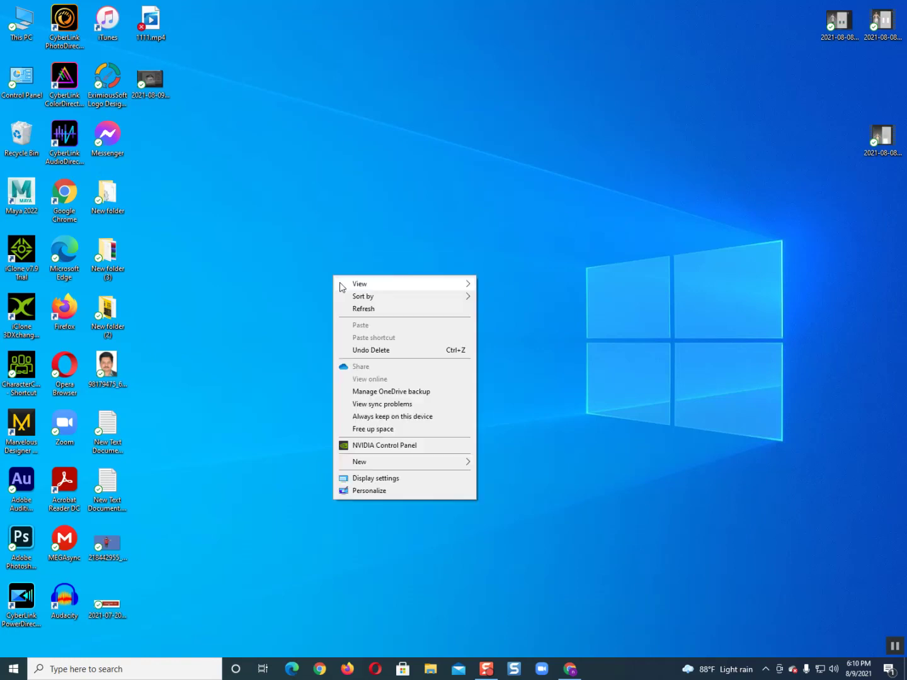
click(356, 314)
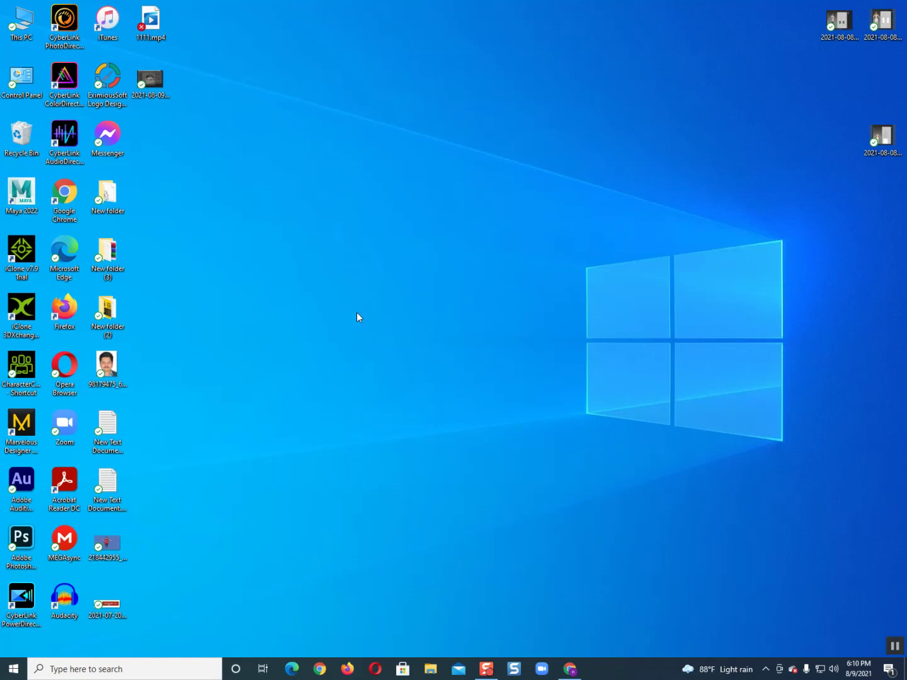
right_click(357, 292)
click(388, 324)
right_click(388, 323)
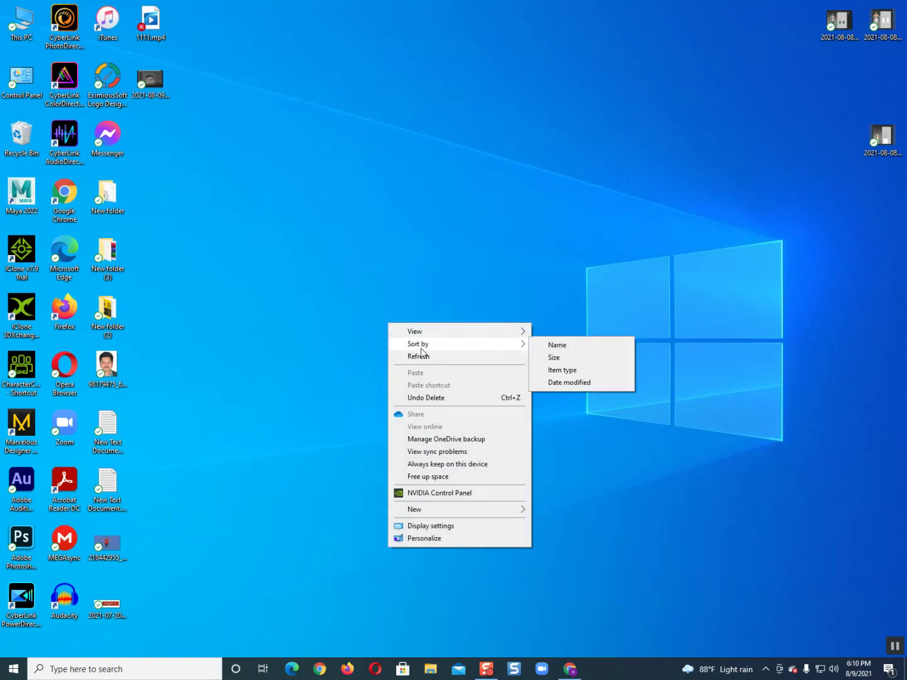
click(421, 354)
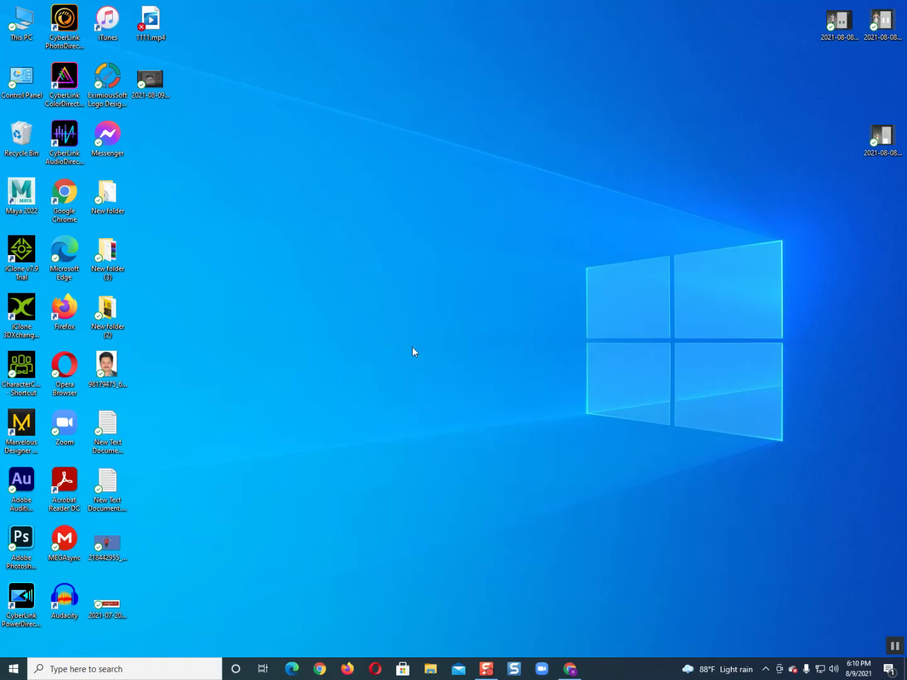
right_click(356, 296)
click(368, 327)
right_click(367, 296)
click(390, 329)
right_click(534, 213)
click(564, 247)
right_click(536, 214)
click(550, 249)
right_click(527, 236)
click(548, 268)
right_click(545, 253)
click(559, 284)
click(22, 192)
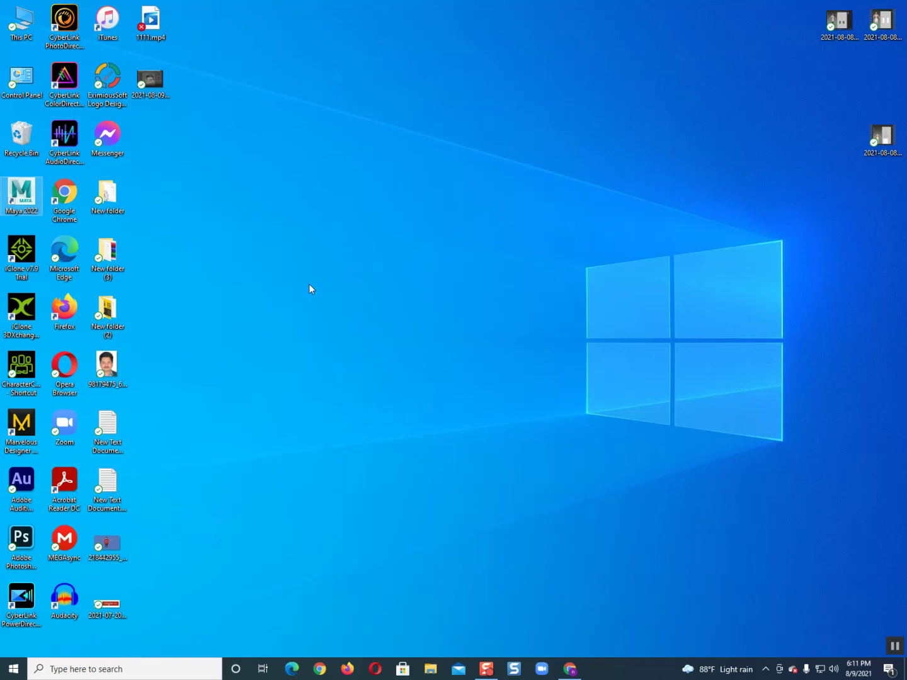
right_click(328, 285)
click(353, 322)
right_click(451, 309)
click(473, 349)
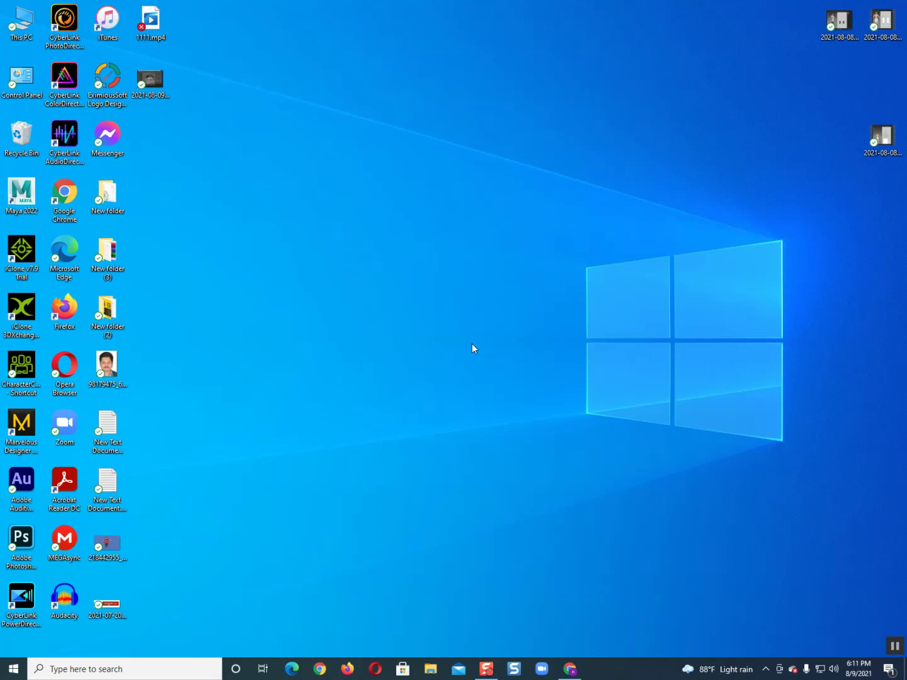
right_click(452, 289)
click(464, 316)
right_click(443, 272)
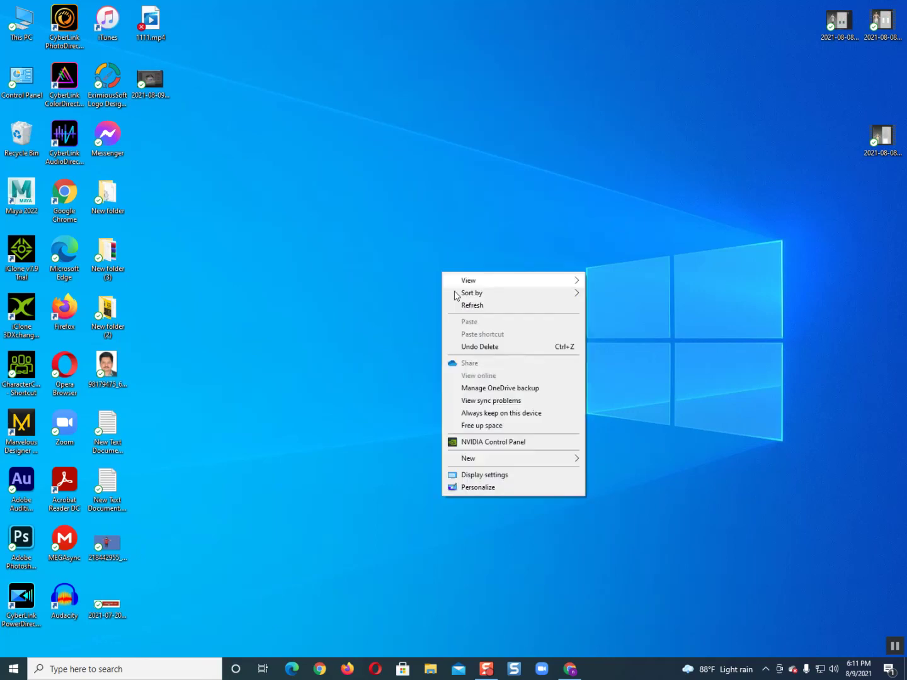
click(462, 303)
right_click(450, 283)
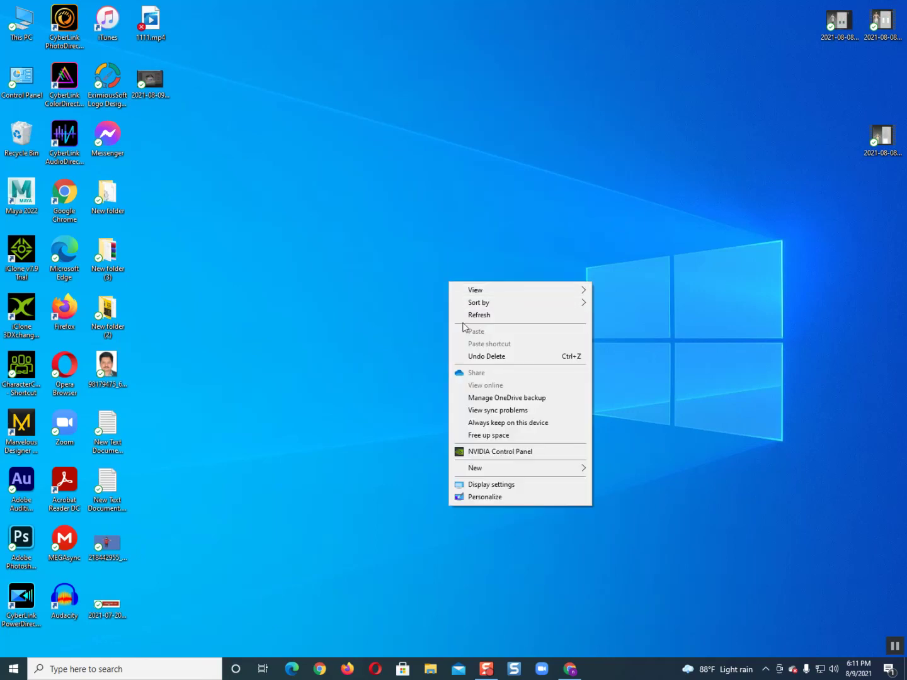
click(467, 316)
right_click(437, 280)
click(466, 314)
right_click(445, 301)
click(472, 337)
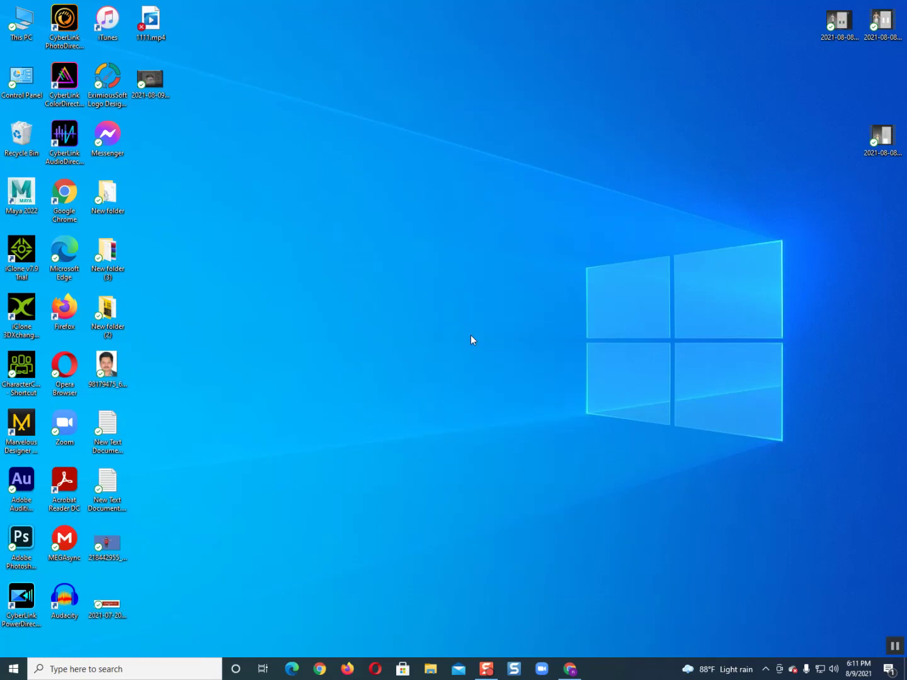
right_click(423, 281)
click(462, 316)
right_click(433, 265)
click(479, 299)
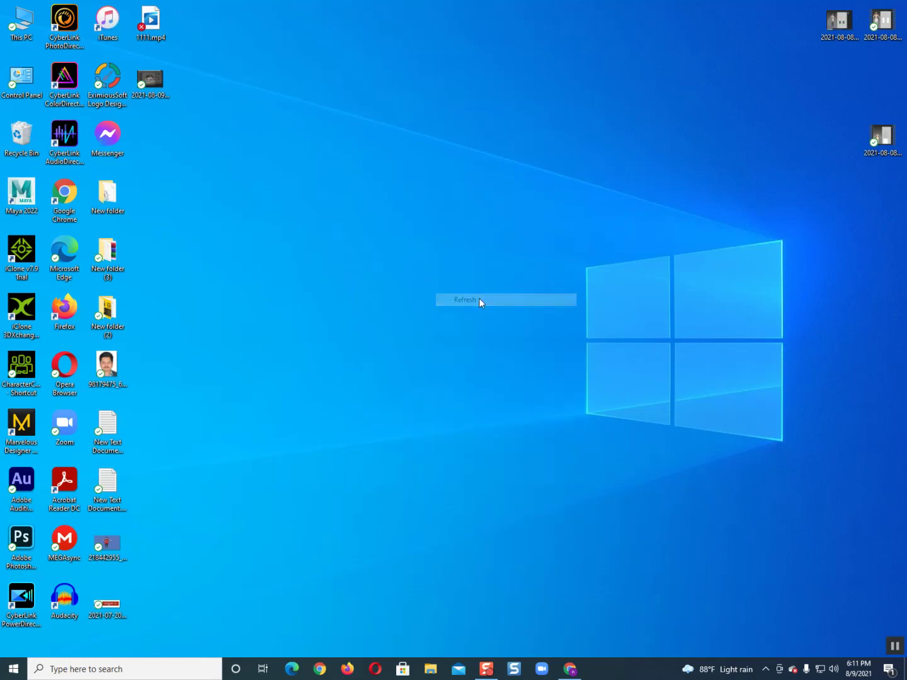
right_click(471, 289)
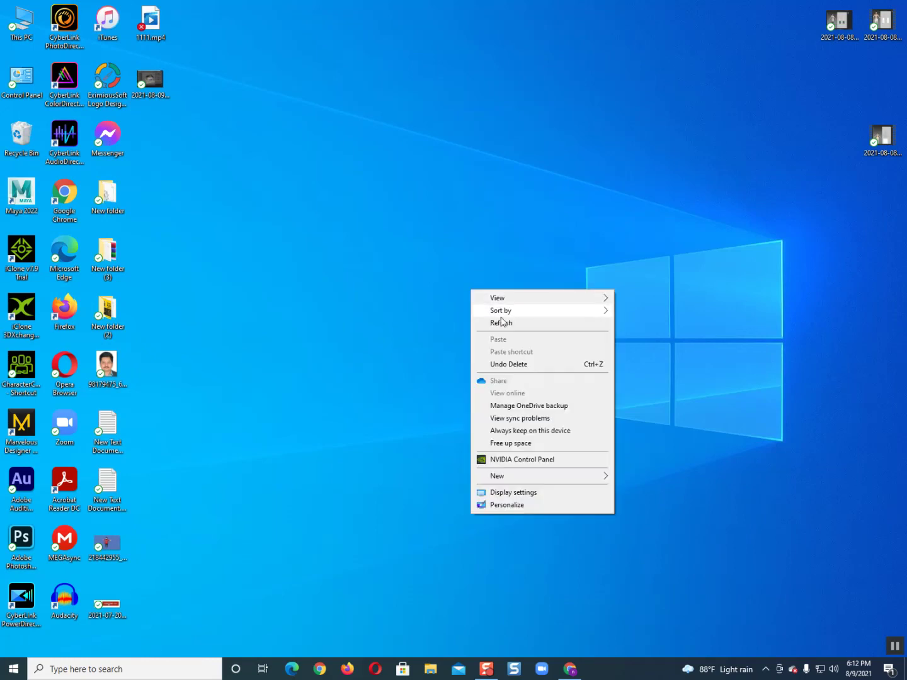
click(497, 321)
right_click(468, 283)
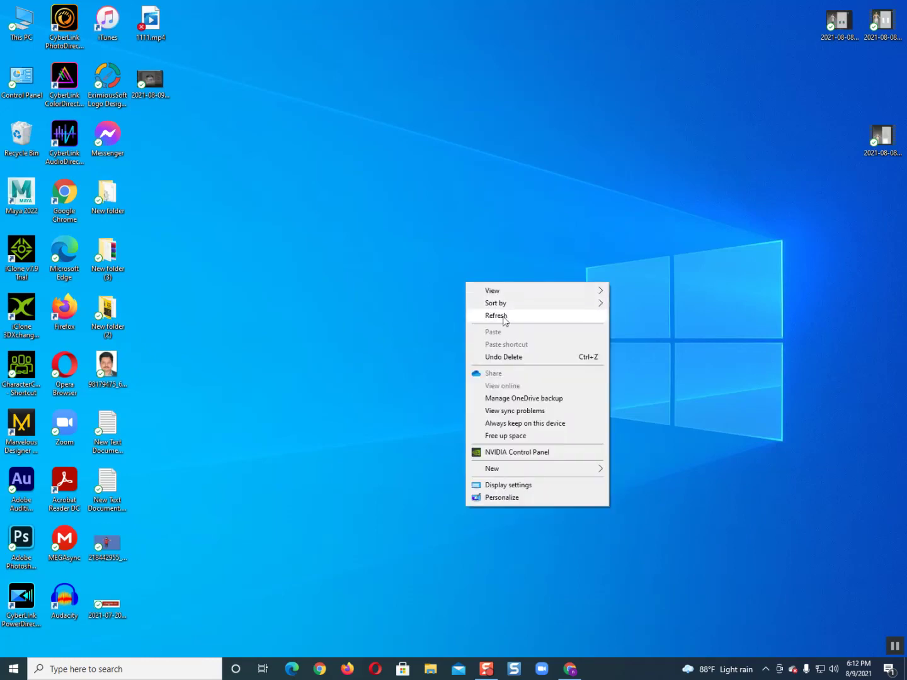
click(504, 316)
right_click(432, 270)
click(476, 306)
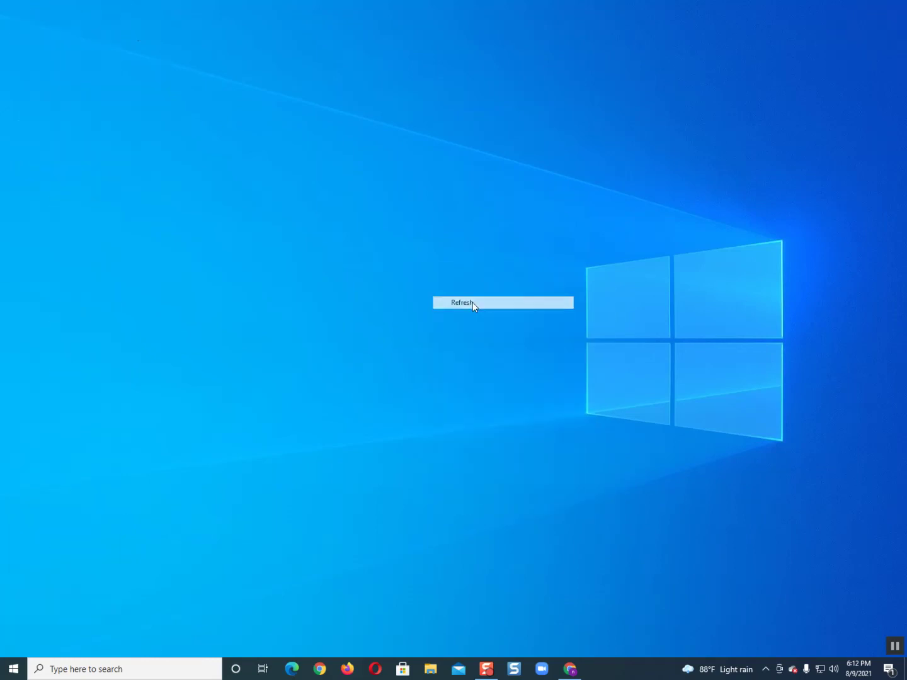
right_click(473, 302)
click(503, 336)
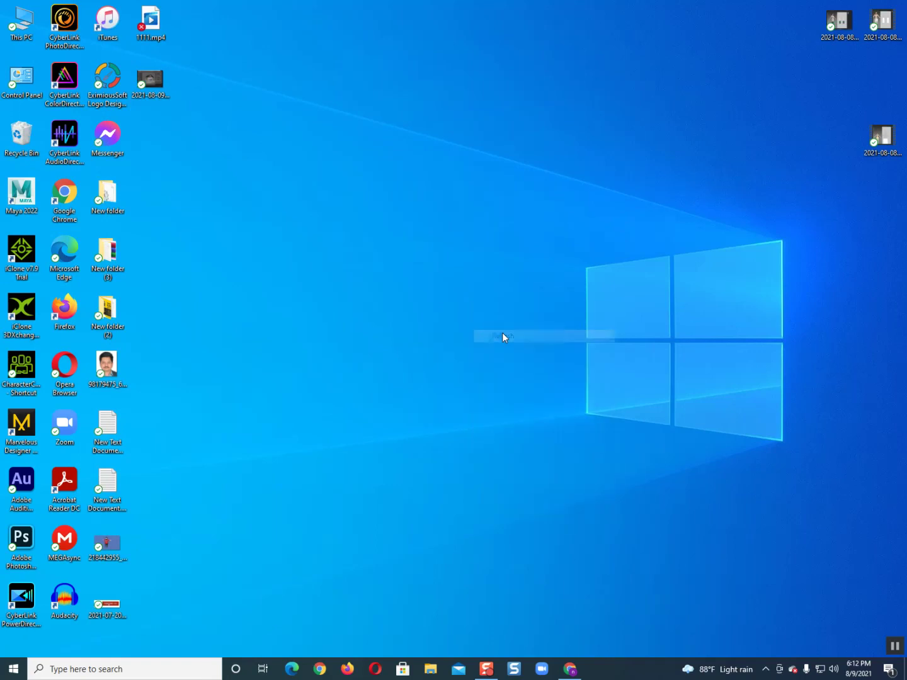
right_click(445, 306)
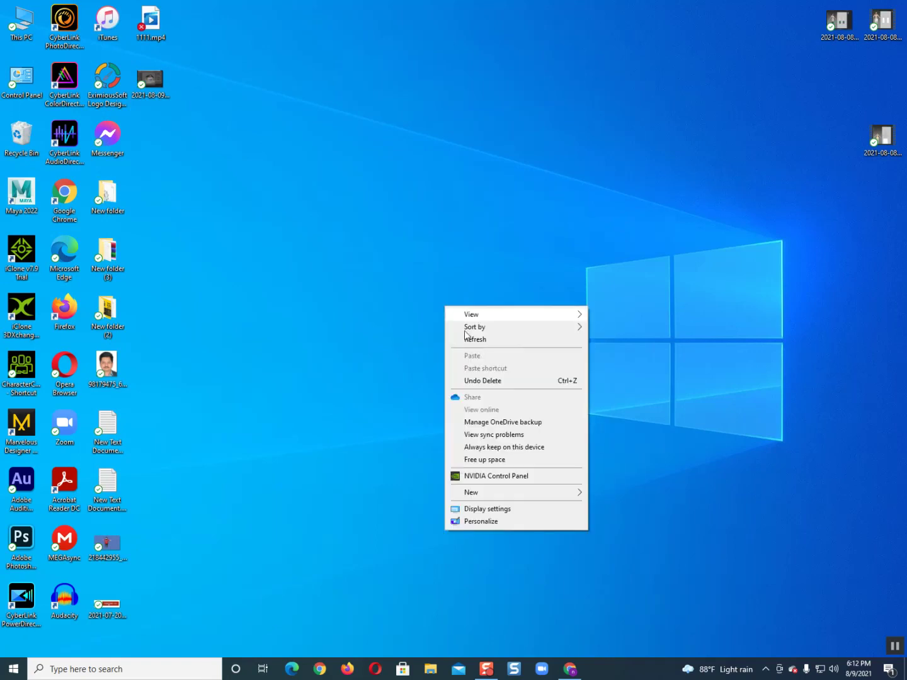
click(482, 343)
right_click(473, 319)
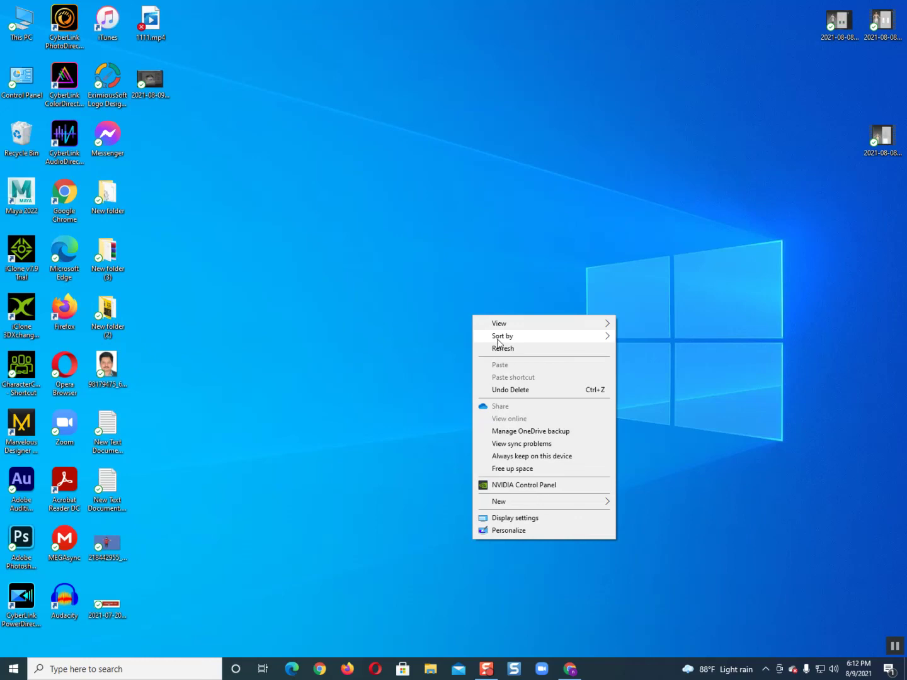
click(502, 348)
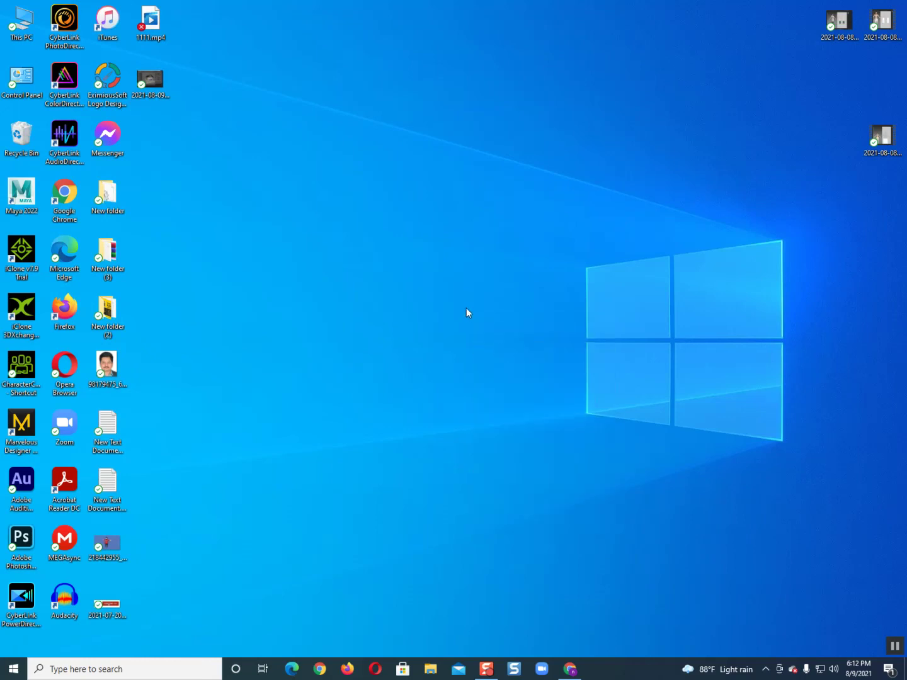
right_click(466, 308)
click(502, 346)
right_click(417, 299)
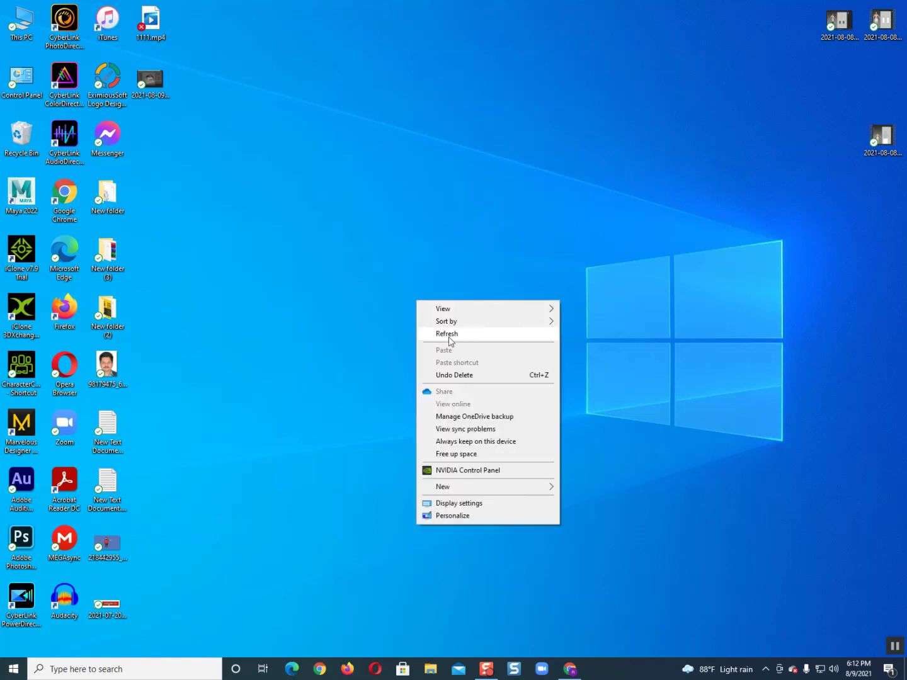
click(449, 342)
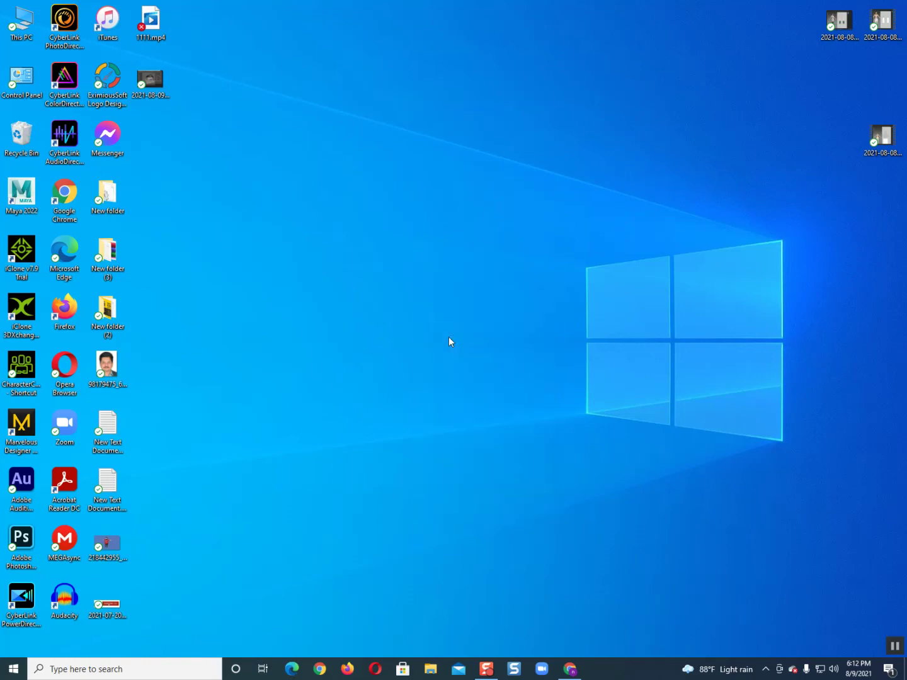
right_click(372, 261)
click(404, 297)
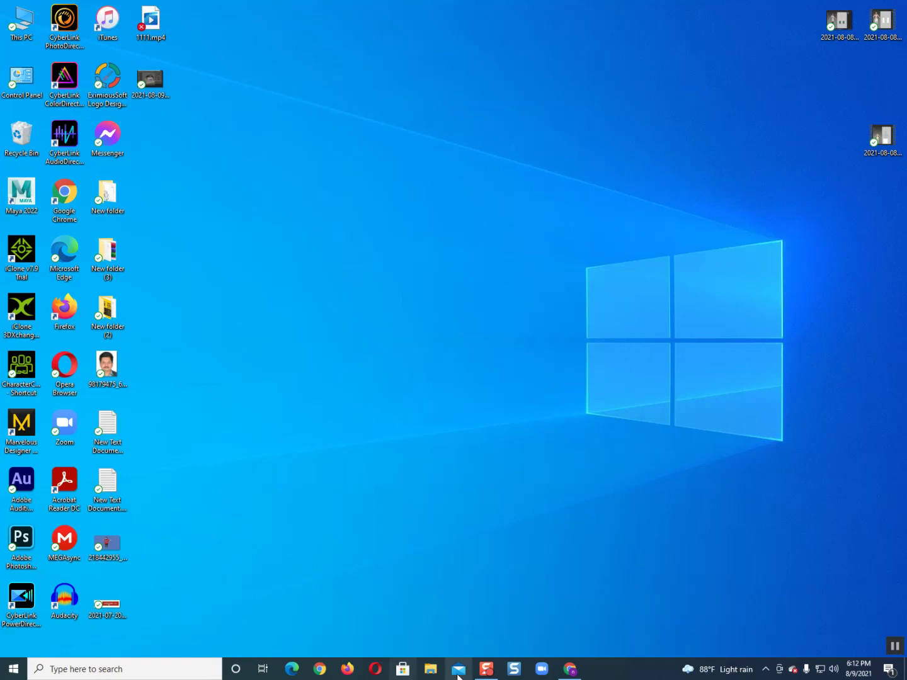
right_click(484, 383)
click(512, 387)
right_click(468, 329)
click(497, 362)
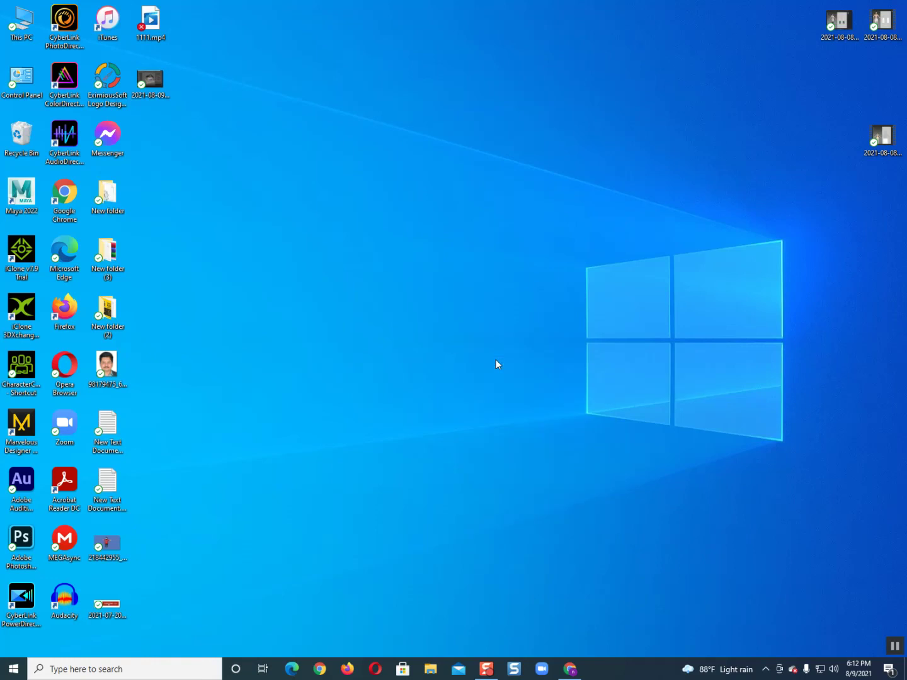
right_click(442, 337)
click(473, 365)
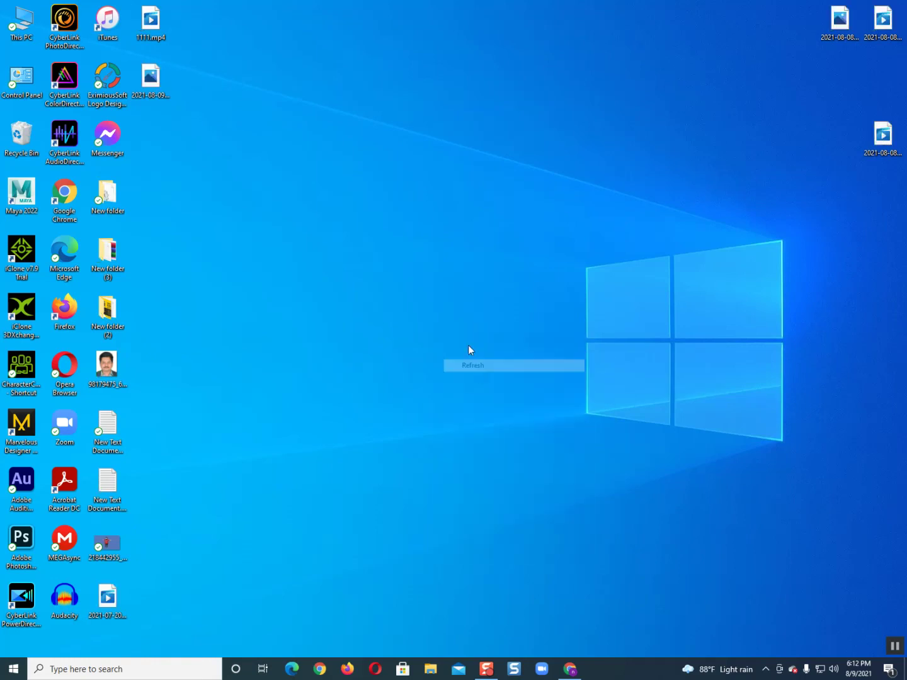
right_click(464, 338)
click(485, 374)
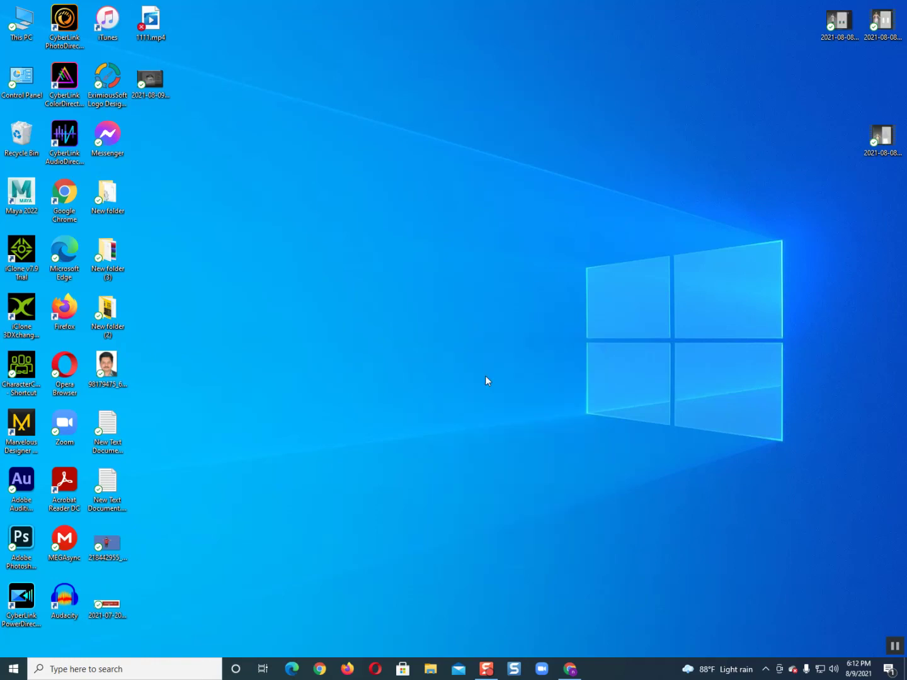
right_click(481, 356)
click(507, 386)
right_click(462, 331)
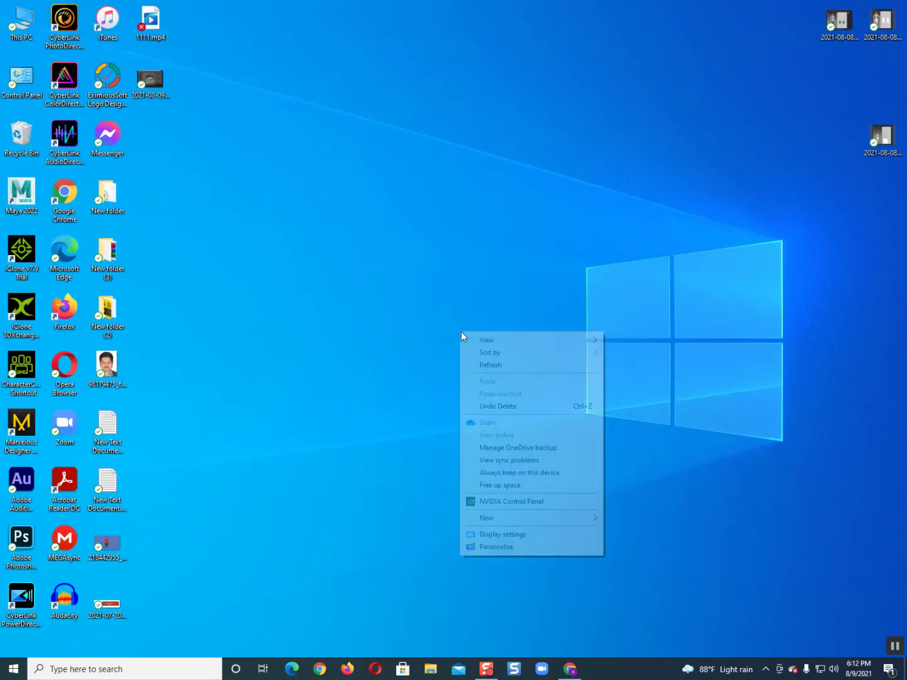
click(488, 366)
right_click(458, 333)
click(488, 369)
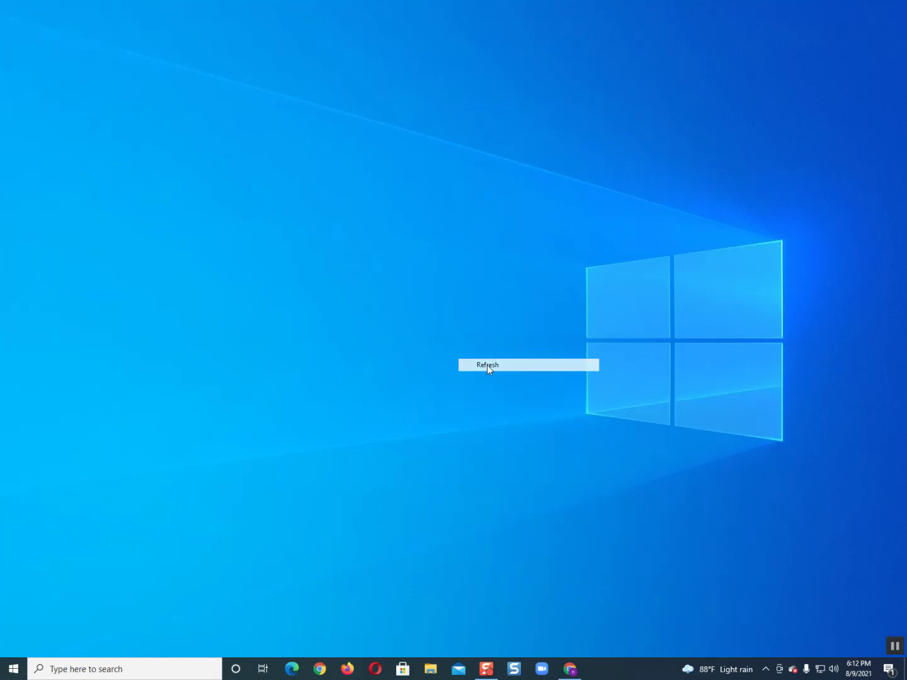
right_click(463, 343)
click(498, 377)
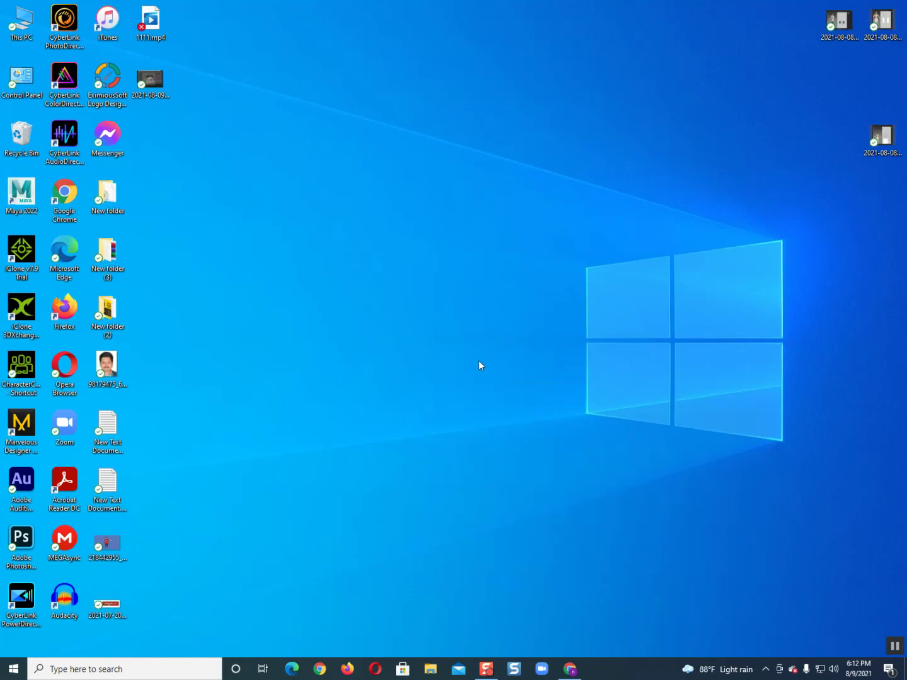
right_click(478, 360)
click(513, 394)
right_click(466, 350)
click(496, 382)
right_click(488, 363)
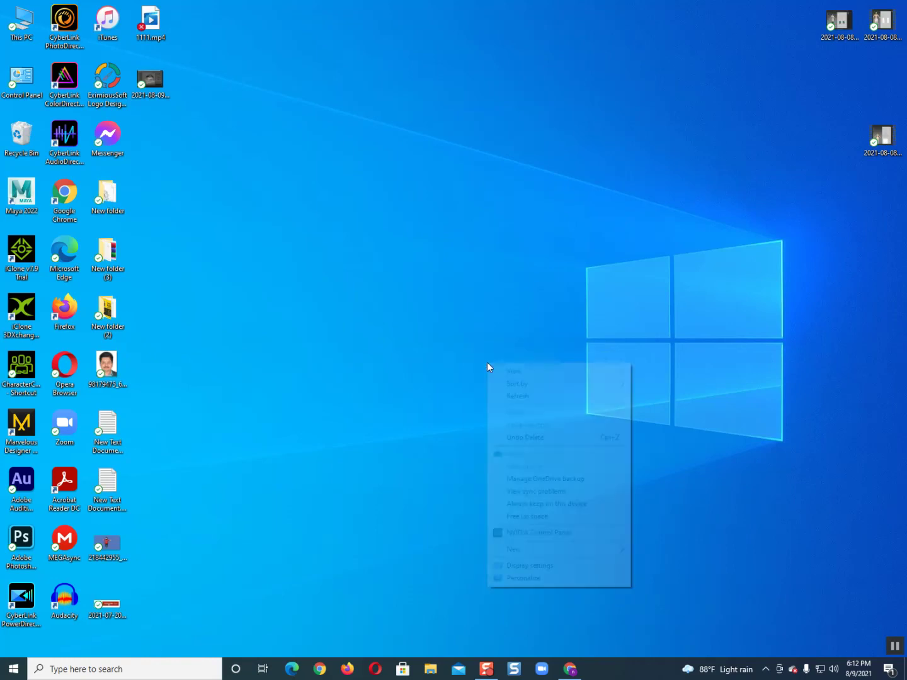
click(525, 395)
right_click(462, 352)
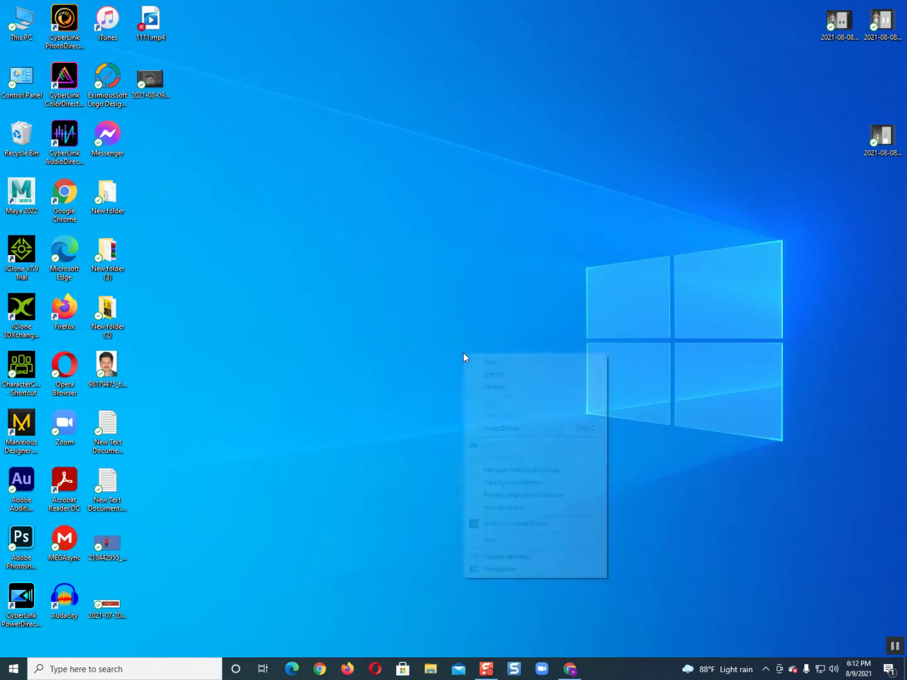
click(491, 386)
right_click(467, 365)
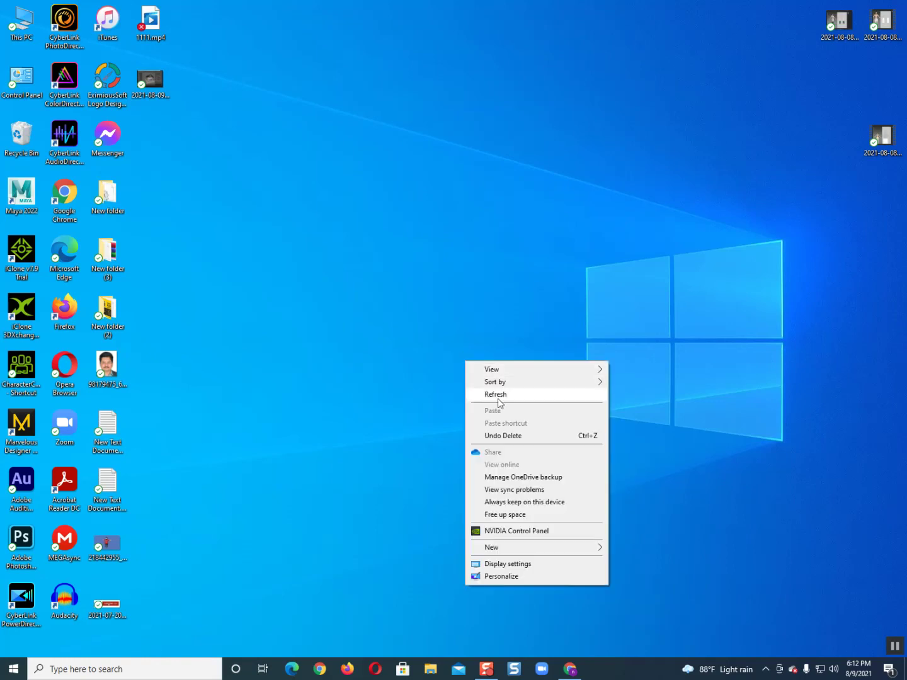
click(498, 397)
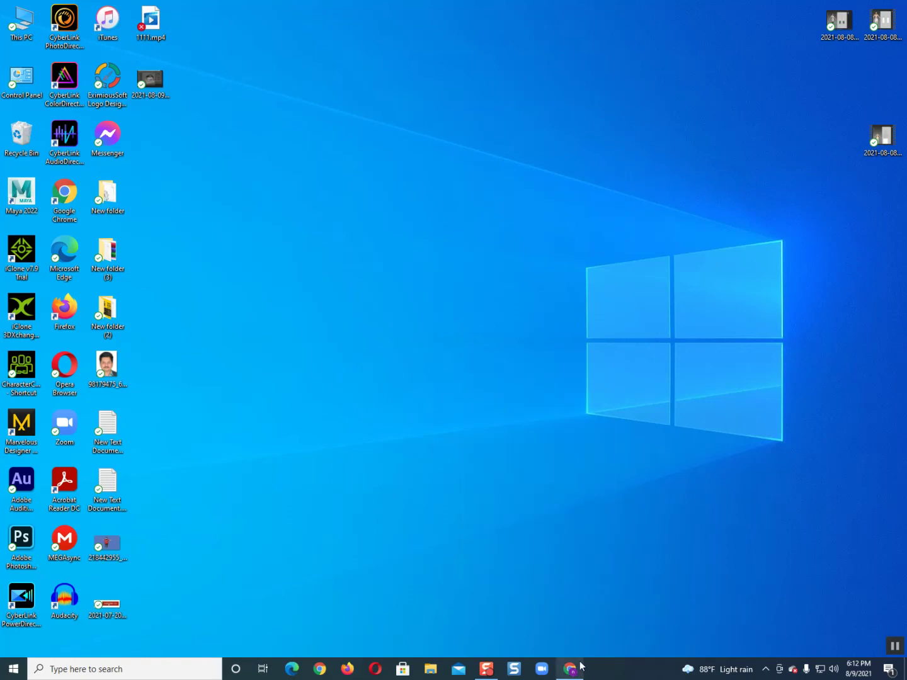
right_click(520, 411)
click(545, 444)
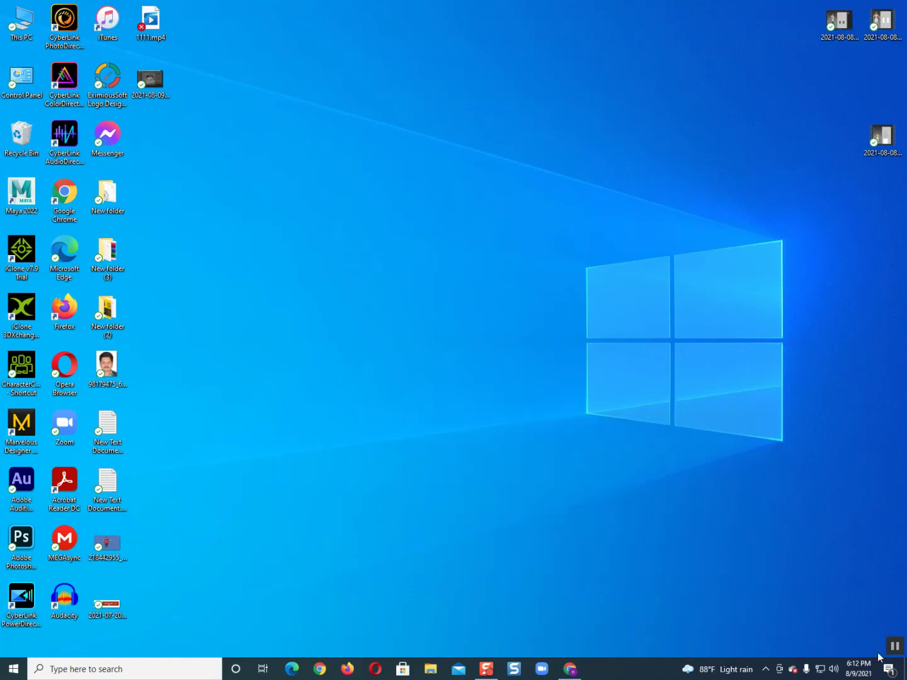